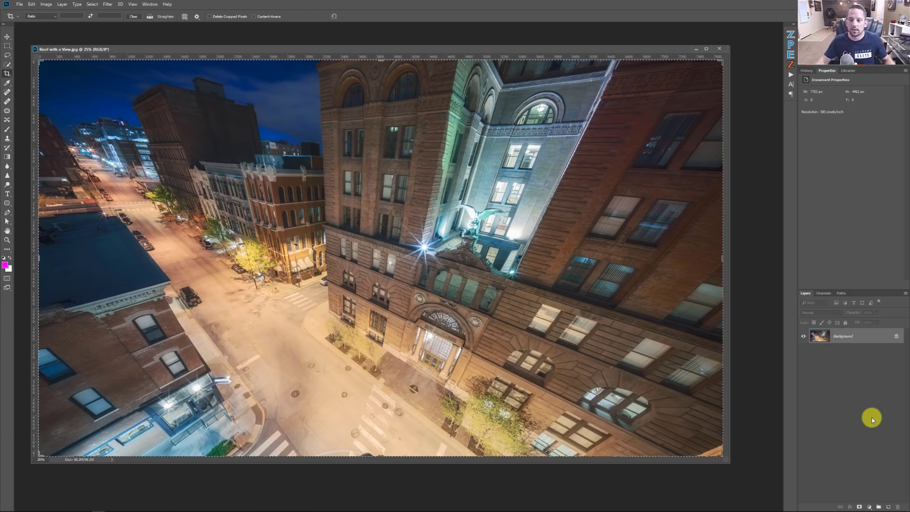
Add a magenta Solid Color fill layer, Color Fill 1, over the city photo's Background
{"action": "left_click", "coordinate": [869, 506]}
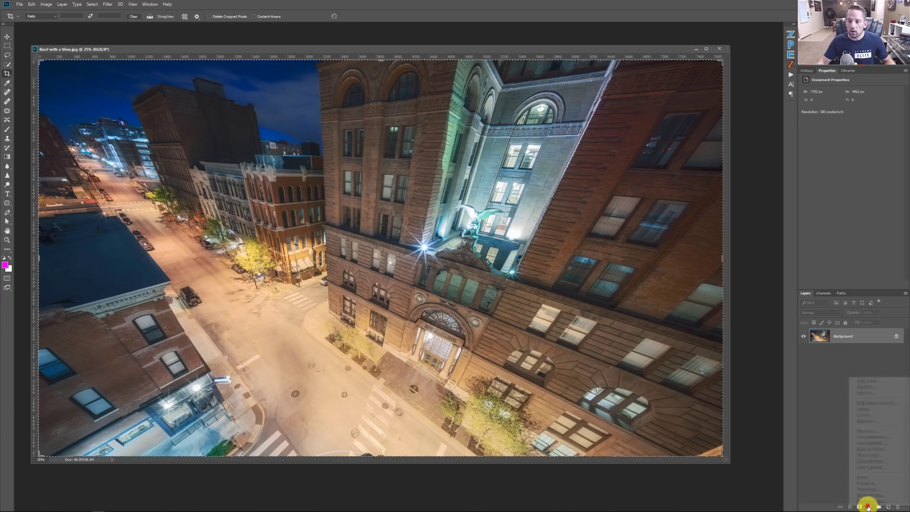
{"action": "left_click", "coordinate": [866, 379]}
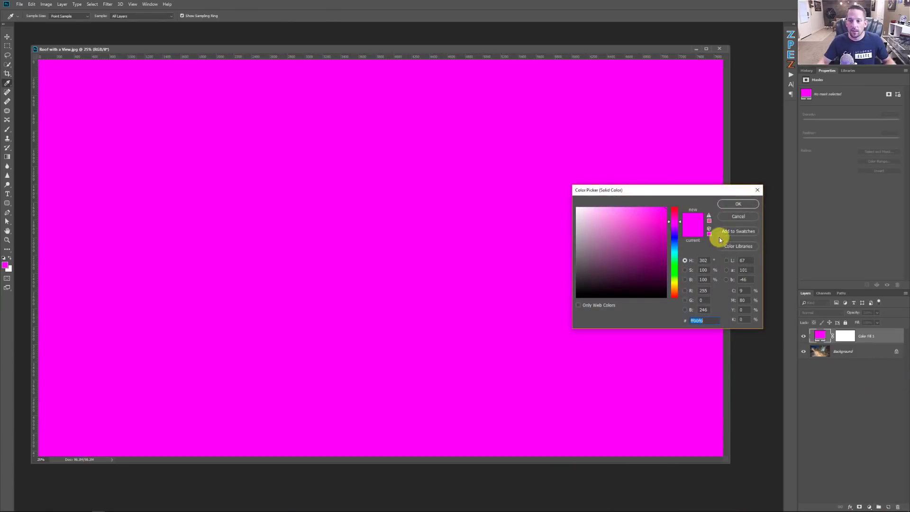
{"action": "left_click", "coordinate": [737, 203]}
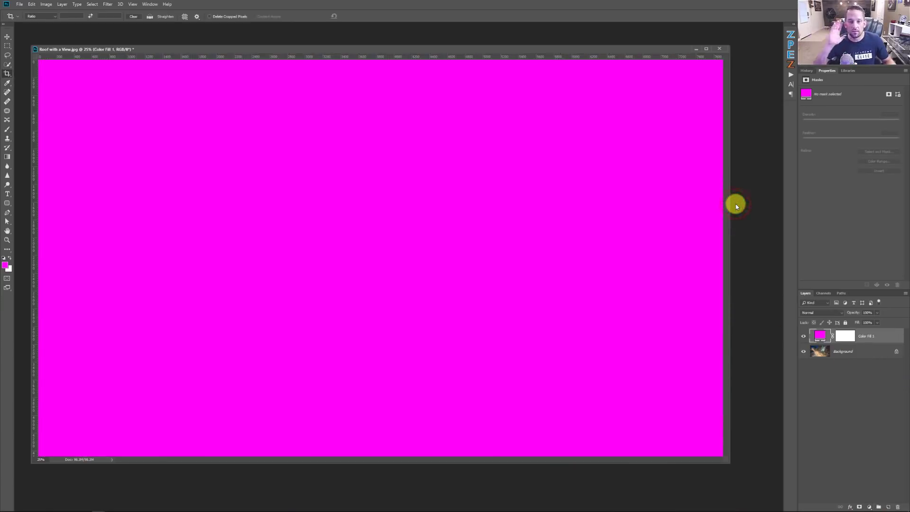
Set Color Fill 1's blend mode to Vivid Light in the Layers panel
{"action": "left_click", "coordinate": [812, 313]}
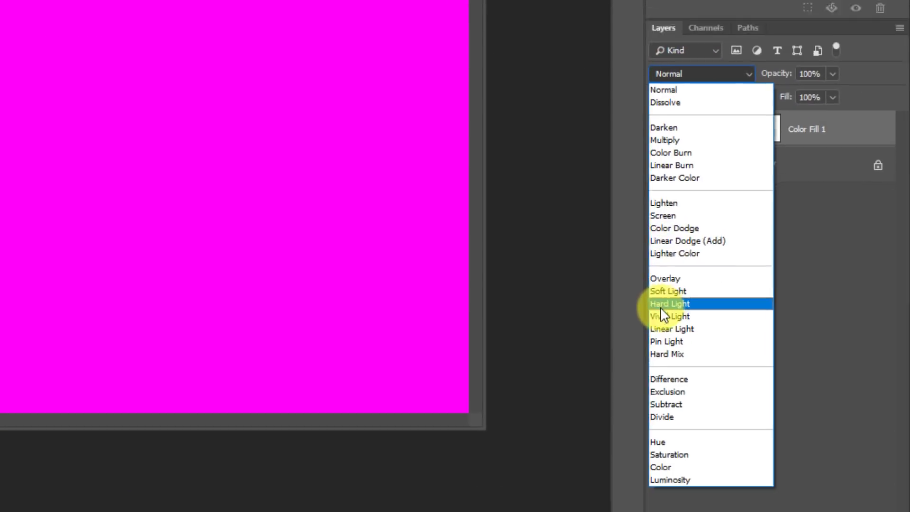
{"action": "left_click", "coordinate": [662, 315]}
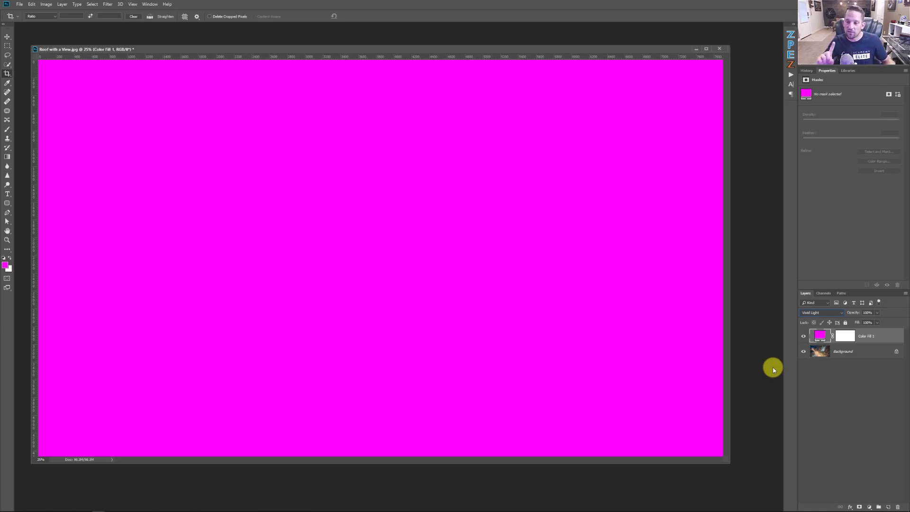
Try different Fill and Opacity values, then settle on Opacity 100% and Fill 20%
{"action": "left_click", "coordinate": [877, 322]}
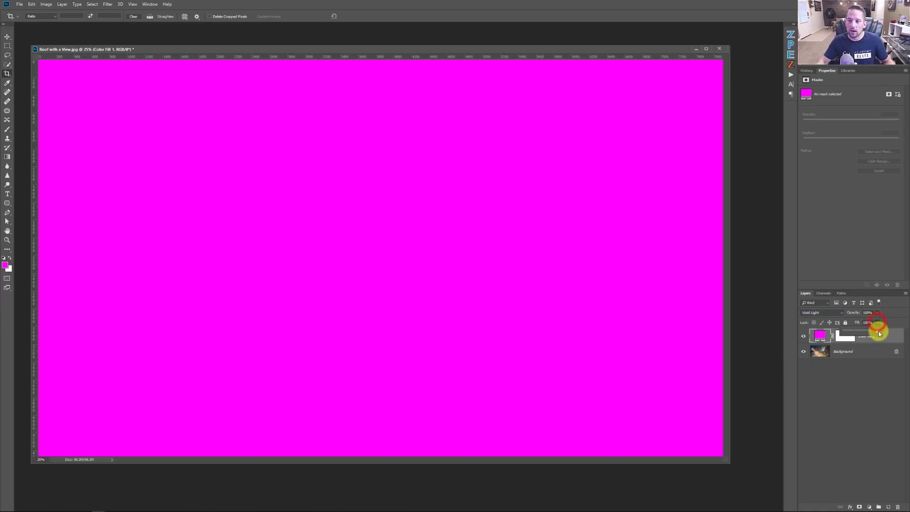
{"action": "left_click_drag", "start_coordinate": [877, 324], "coordinate": [851, 334]}
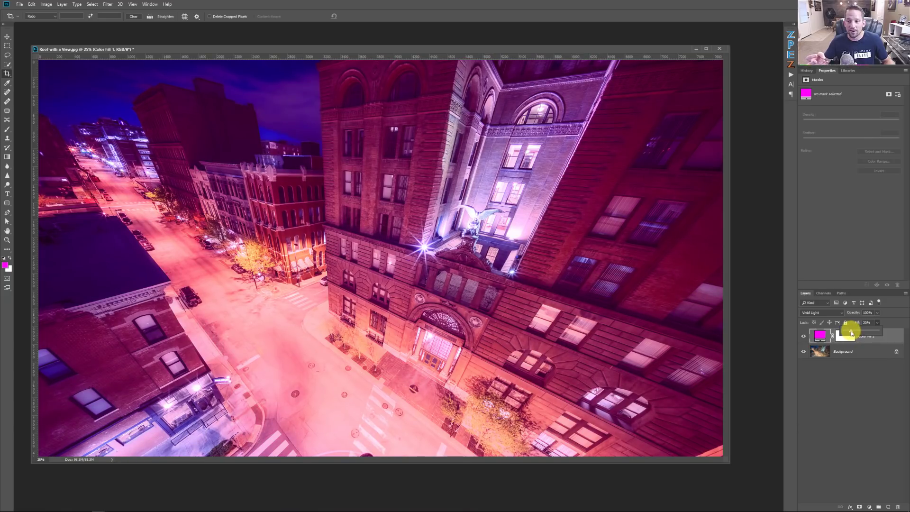
{"action": "left_click_drag", "start_coordinate": [852, 333], "coordinate": [881, 316]}
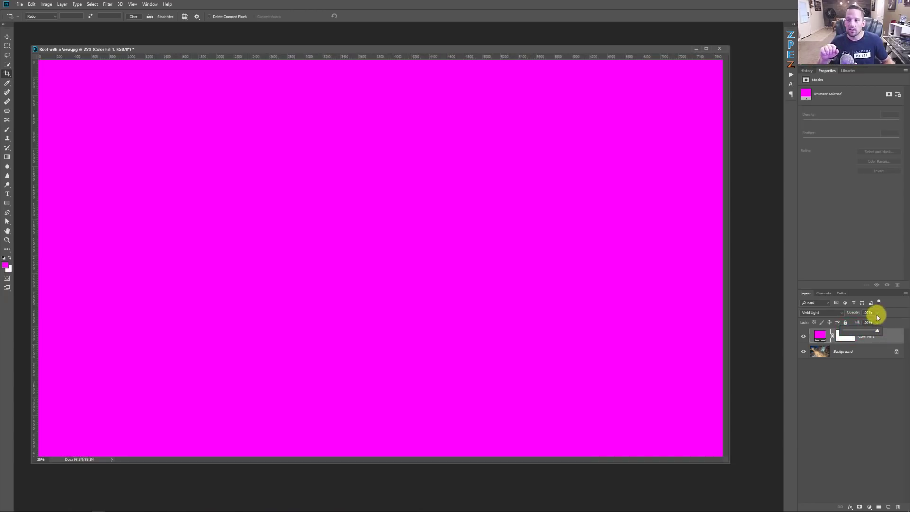
{"action": "left_click", "coordinate": [872, 312]}
{"action": "type", "text": "20"}
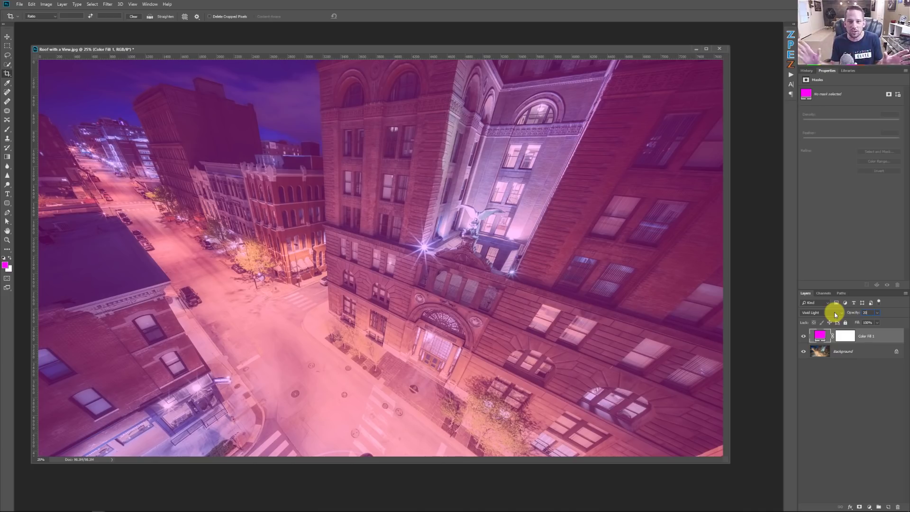
{"action": "left_click", "coordinate": [867, 313]}
{"action": "type", "text": "100"}
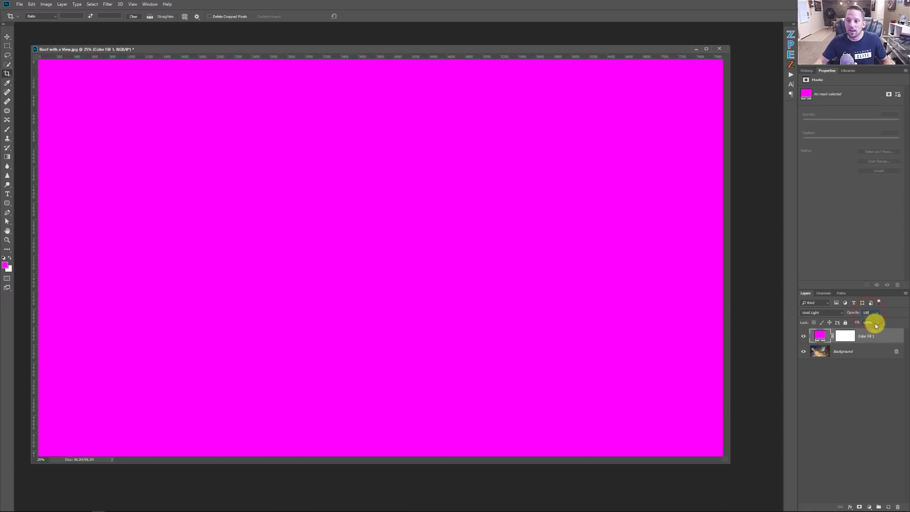
{"action": "left_click", "coordinate": [872, 322]}
{"action": "type", "text": "20"}
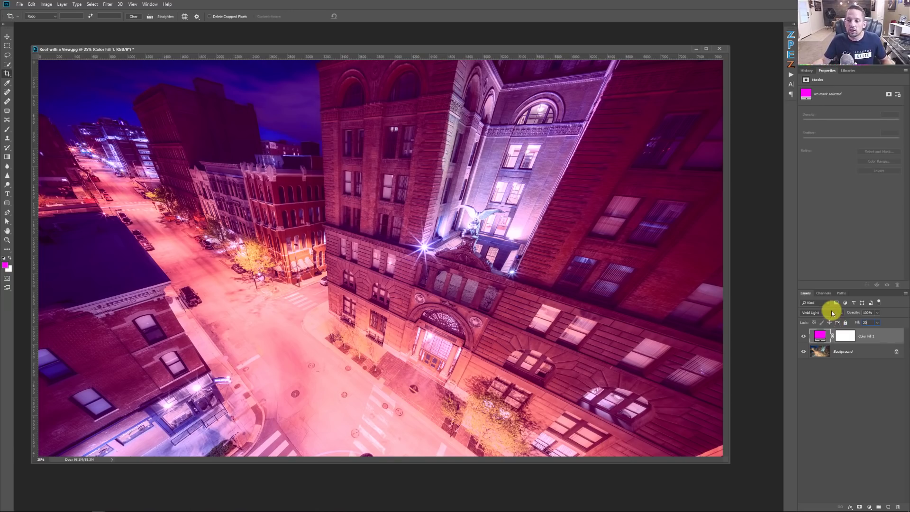
{"action": "left_click", "coordinate": [831, 312]}
{"action": "left_click", "coordinate": [819, 347]}
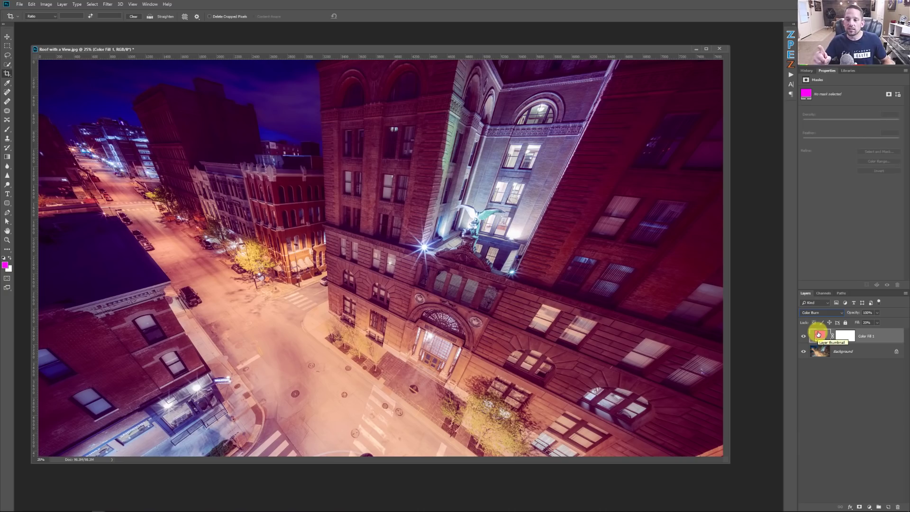
{"action": "left_click", "coordinate": [813, 313]}
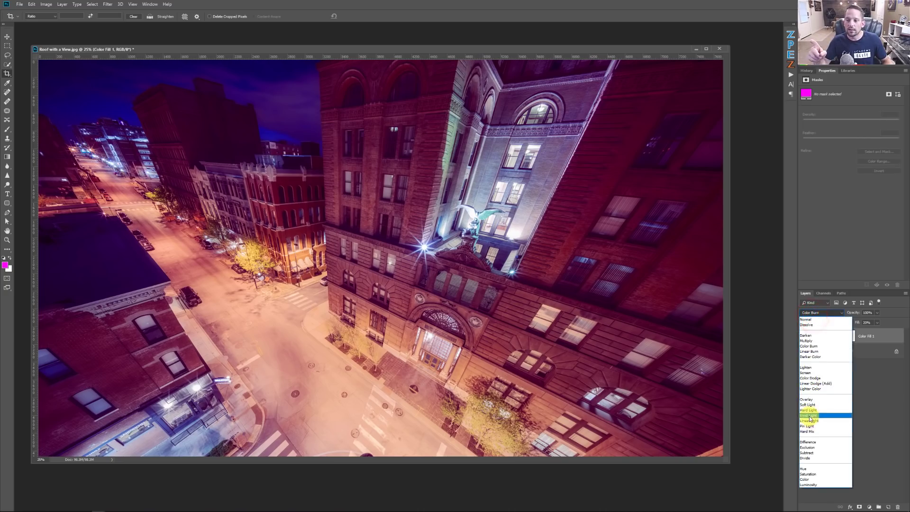
{"action": "left_click", "coordinate": [811, 416]}
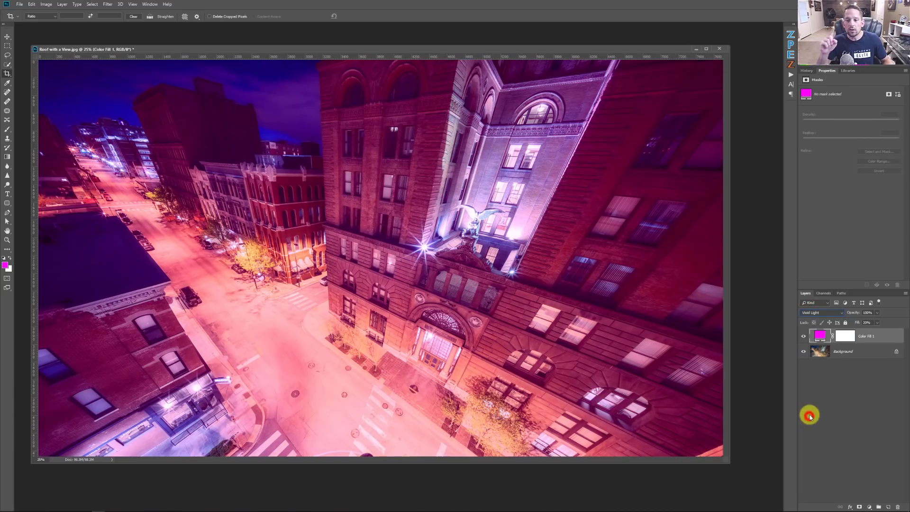
Try blue, magenta and purple hues, then pick muted plum #924391 (R146, G67, B145)
{"action": "double_click", "coordinate": [821, 337]}
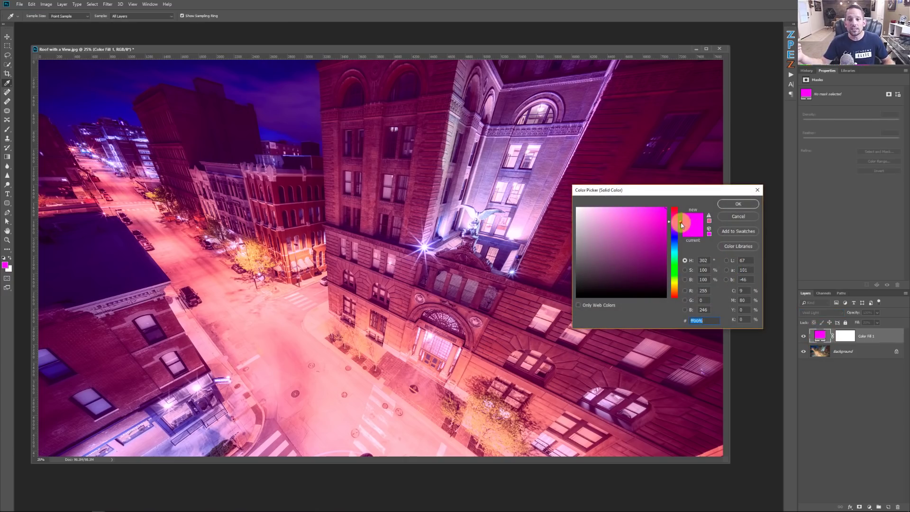
{"action": "left_click_drag", "start_coordinate": [680, 222], "coordinate": [677, 240]}
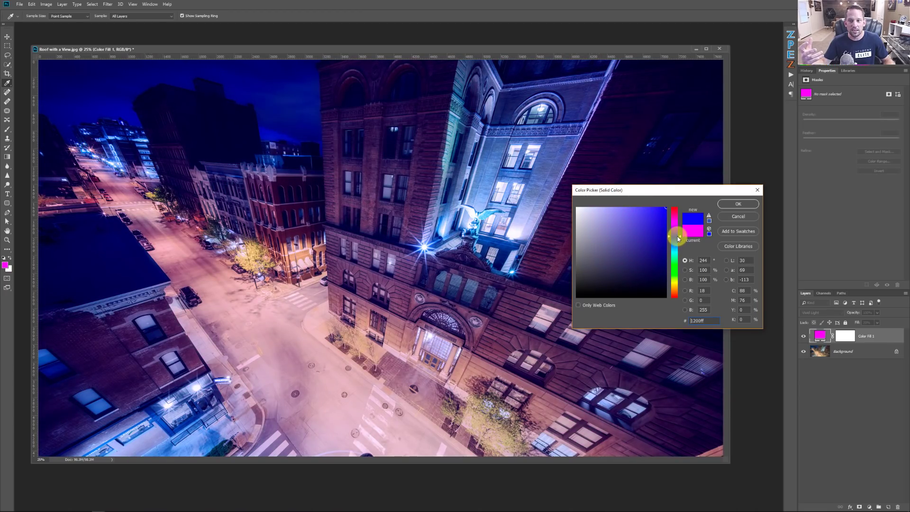
{"action": "left_click_drag", "start_coordinate": [678, 236], "coordinate": [679, 221]}
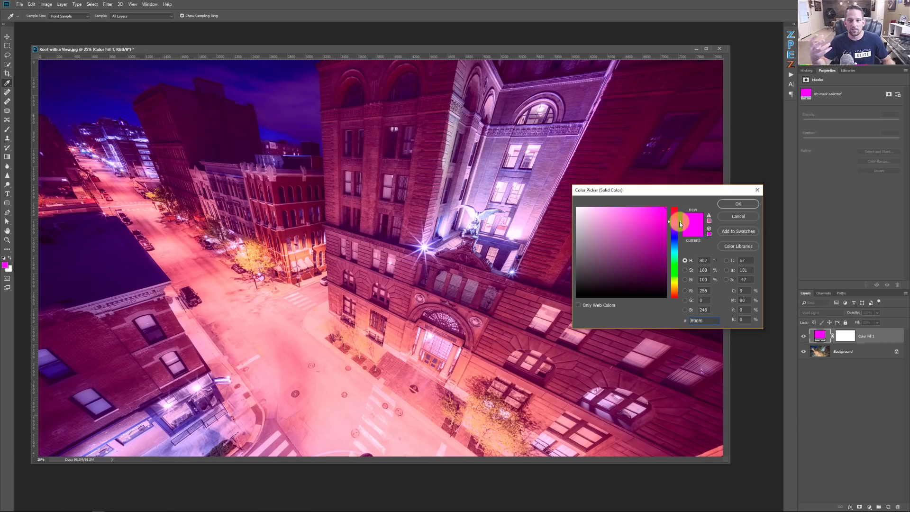
{"action": "left_click_drag", "start_coordinate": [679, 221], "coordinate": [678, 244]}
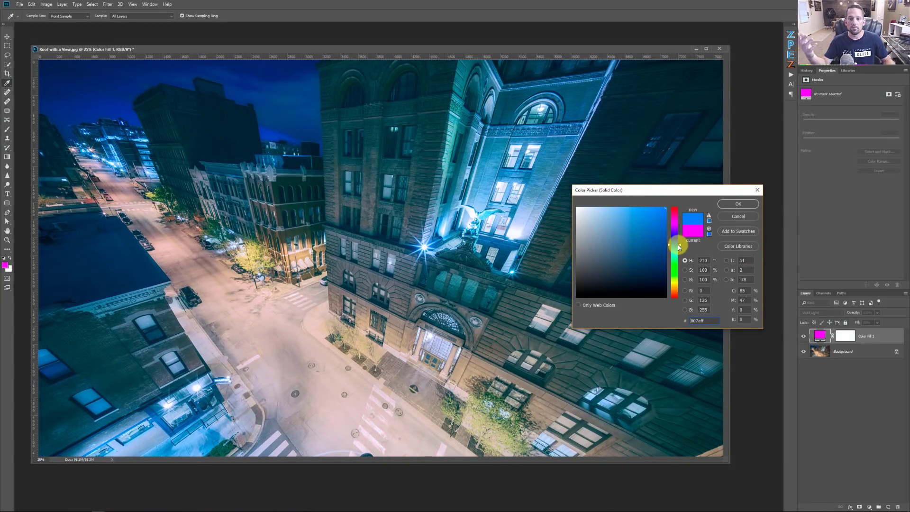
{"action": "left_click_drag", "start_coordinate": [679, 247], "coordinate": [681, 224]}
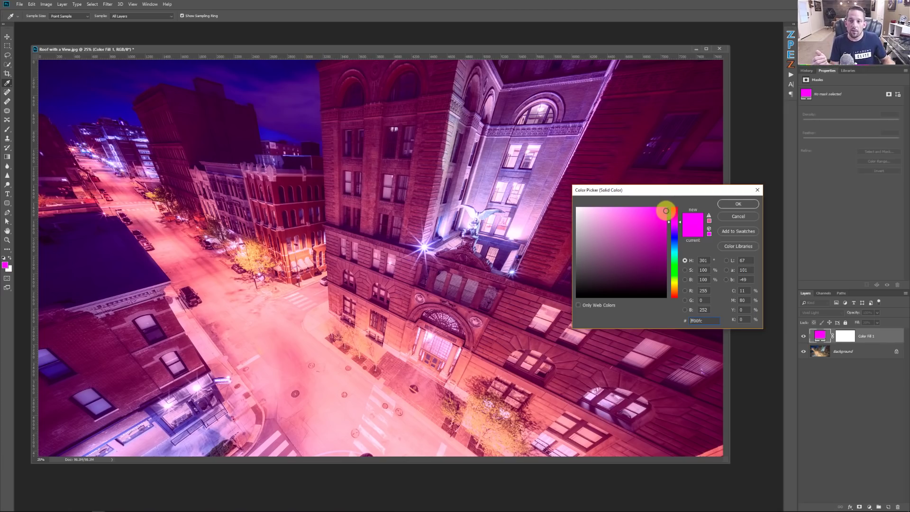
{"action": "left_click_drag", "start_coordinate": [662, 207], "coordinate": [624, 245]}
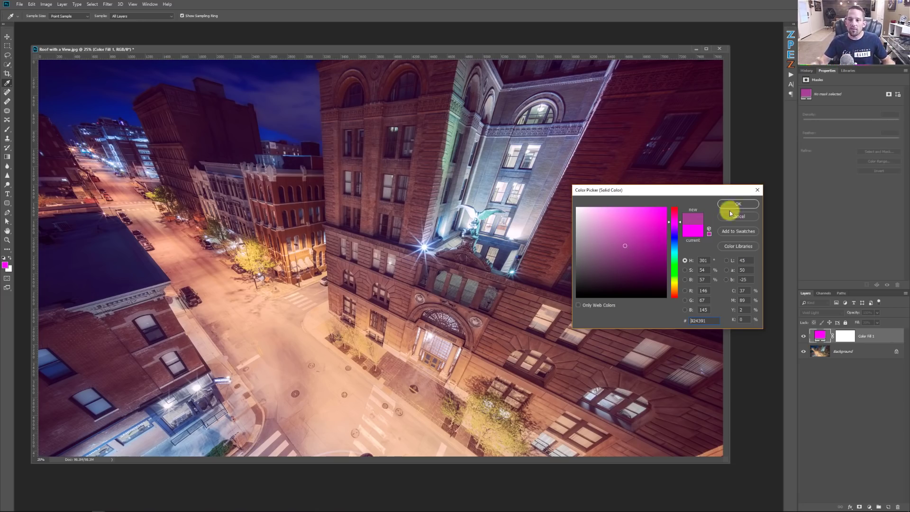
Accept the plum colour and raise Color Fill 1's Fill to about 32%
{"action": "left_click", "coordinate": [742, 203]}
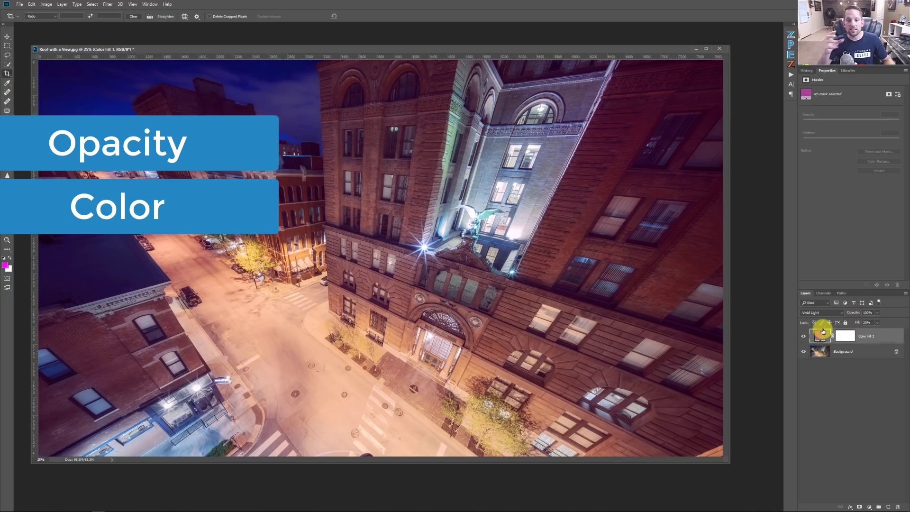
{"action": "left_click", "coordinate": [877, 323]}
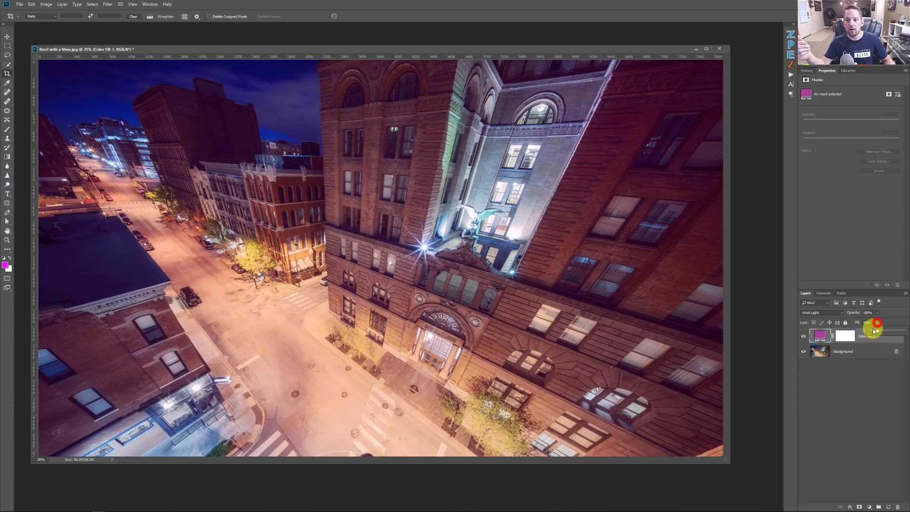
{"action": "left_click_drag", "start_coordinate": [875, 330], "coordinate": [886, 332]}
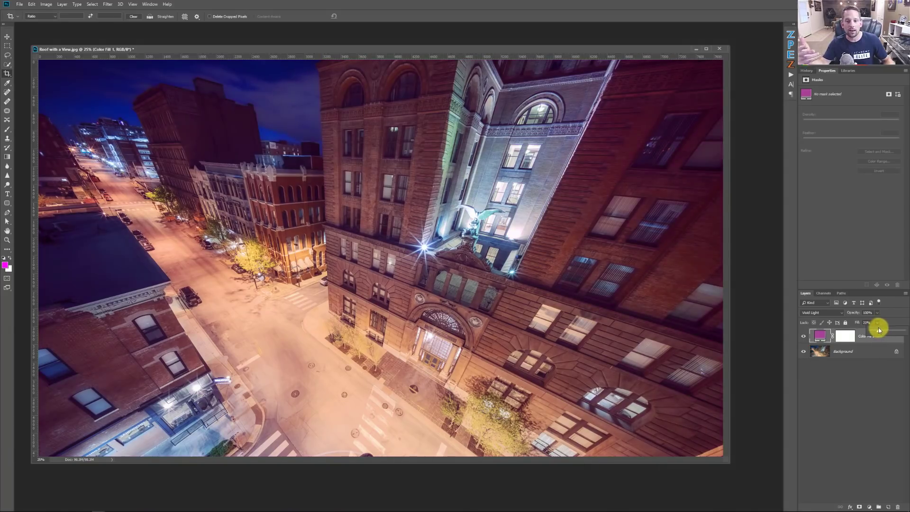
{"action": "left_click_drag", "start_coordinate": [877, 327], "coordinate": [882, 331]}
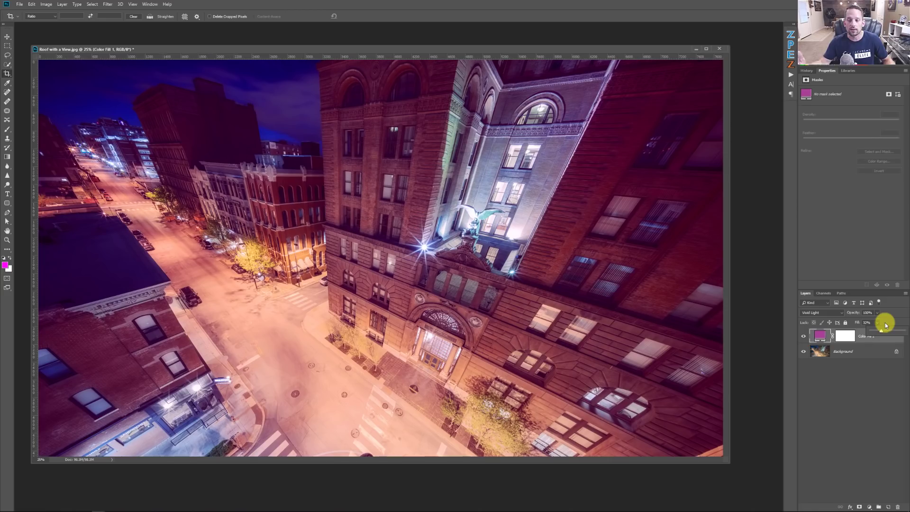
Enter R 128, G 64, B 128, nudge the hue to #7c4080, and confirm
{"action": "double_click", "coordinate": [820, 335]}
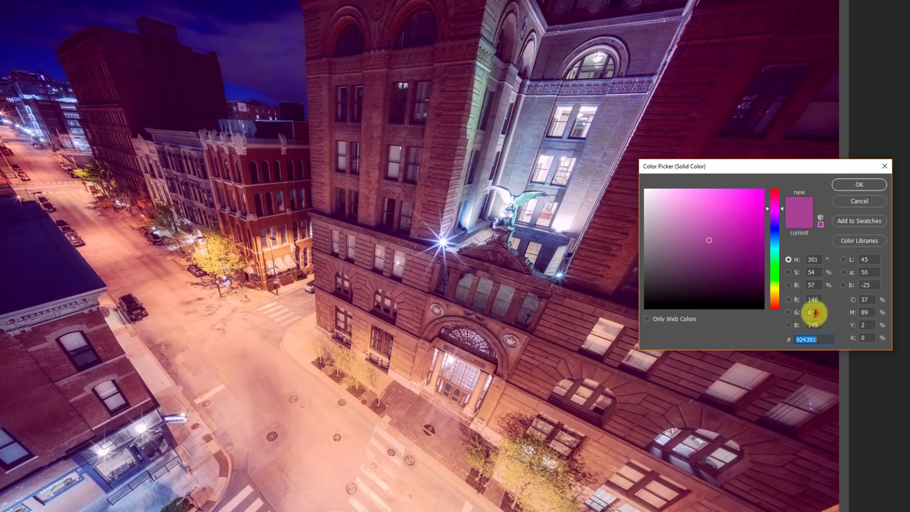
{"action": "left_click", "coordinate": [814, 312]}
{"action": "type", "text": "64"}
{"action": "left_click", "coordinate": [817, 300]}
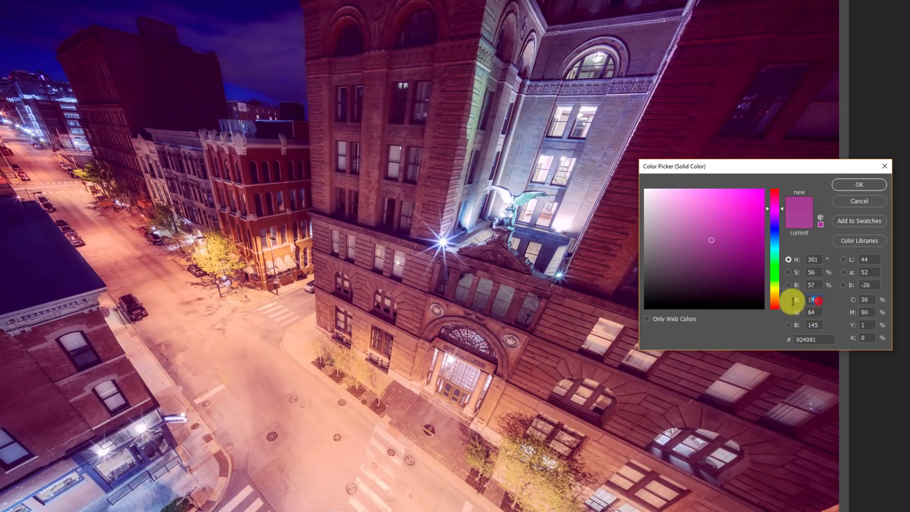
{"action": "type", "text": "128"}
{"action": "left_click", "coordinate": [817, 325]}
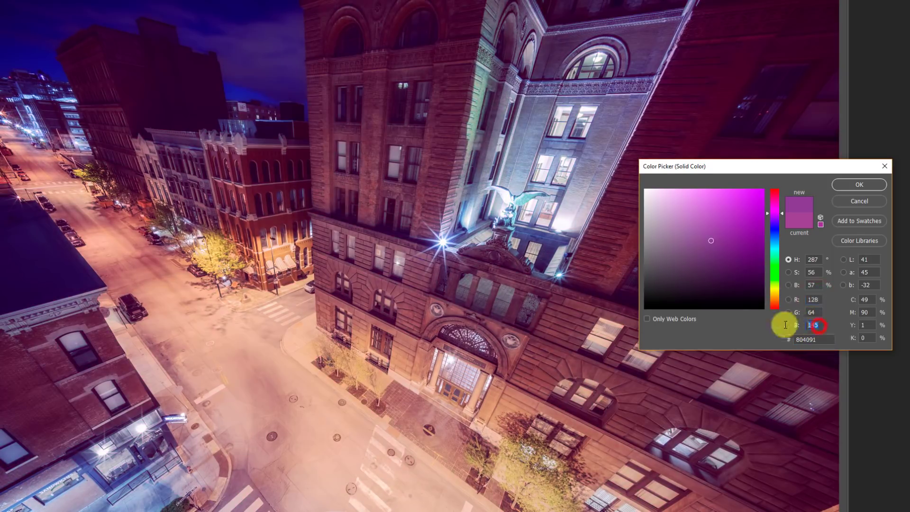
{"action": "type", "text": "128"}
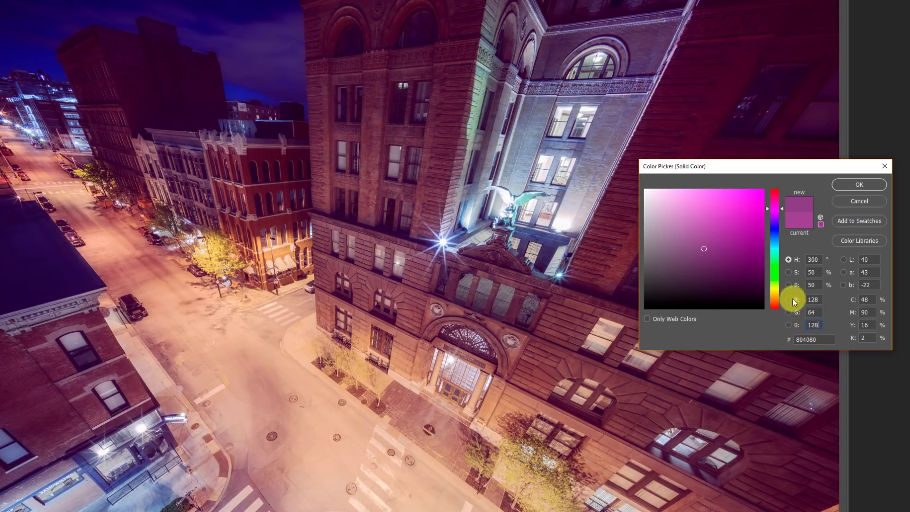
{"action": "mouse_move", "coordinate": [781, 208]}
{"action": "left_mouse_down"}
{"action": "mouse_move", "coordinate": [779, 305]}
{"action": "mouse_move", "coordinate": [772, 200]}
{"action": "left_mouse_up"}
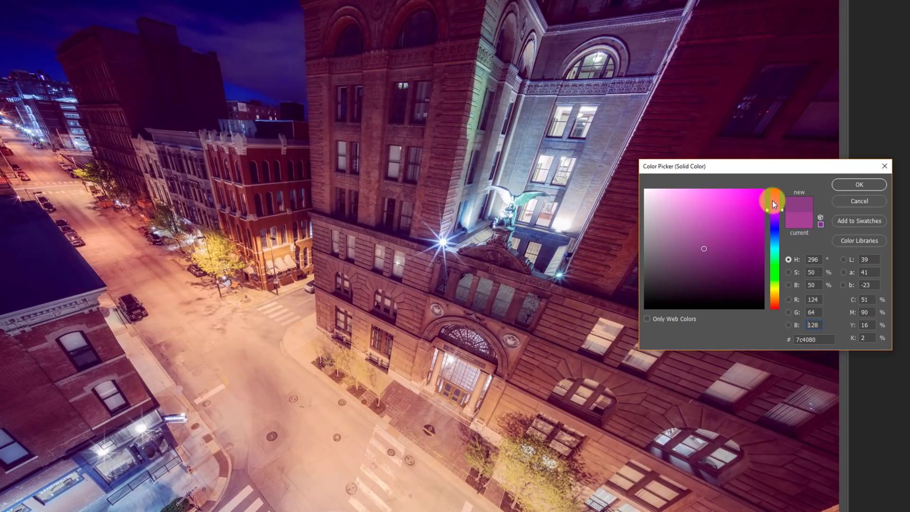
{"action": "left_click", "coordinate": [860, 185]}
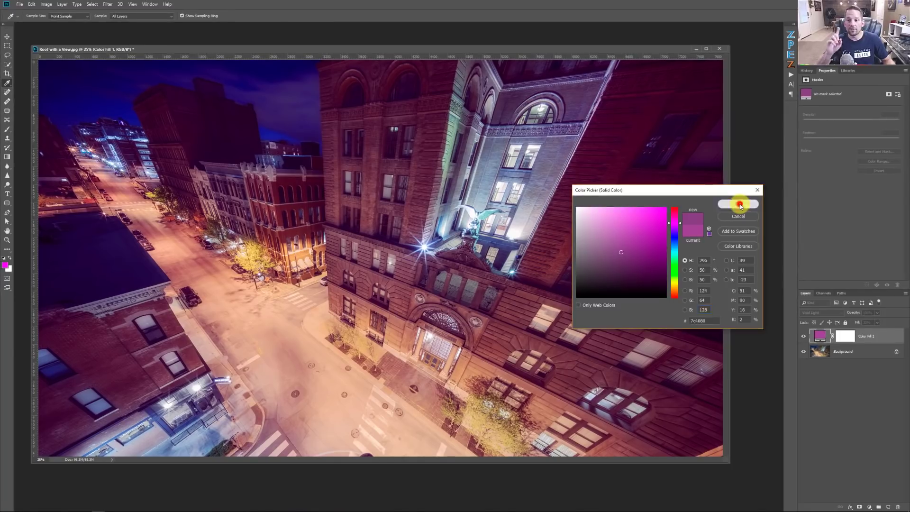
{"action": "left_click", "coordinate": [786, 198]}
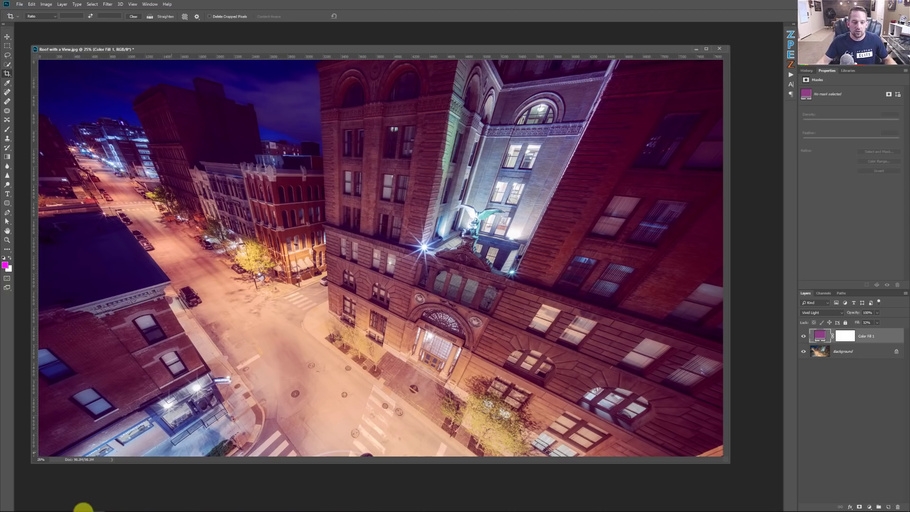
Copy the plum fill layer onto the Yosemite valley photo and toggle it to compare
{"action": "mouse_move", "coordinate": [133, 507]}
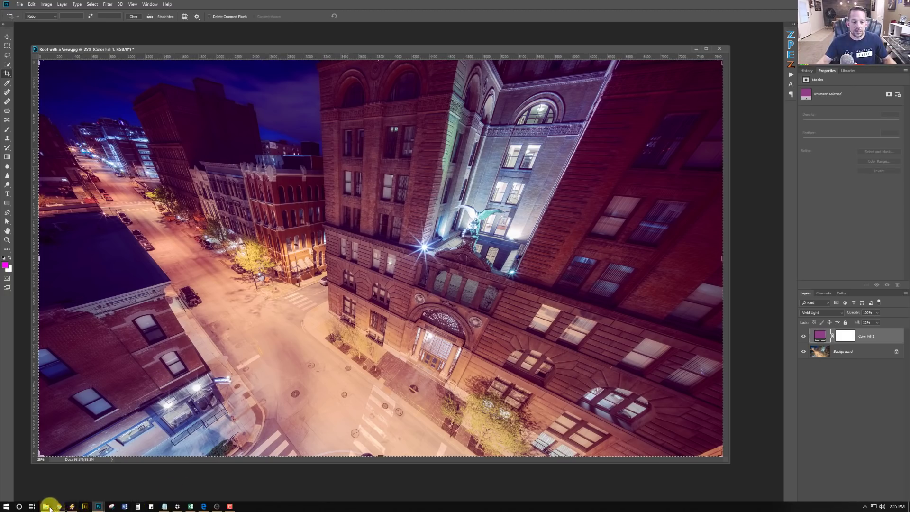
{"action": "left_click", "coordinate": [97, 505]}
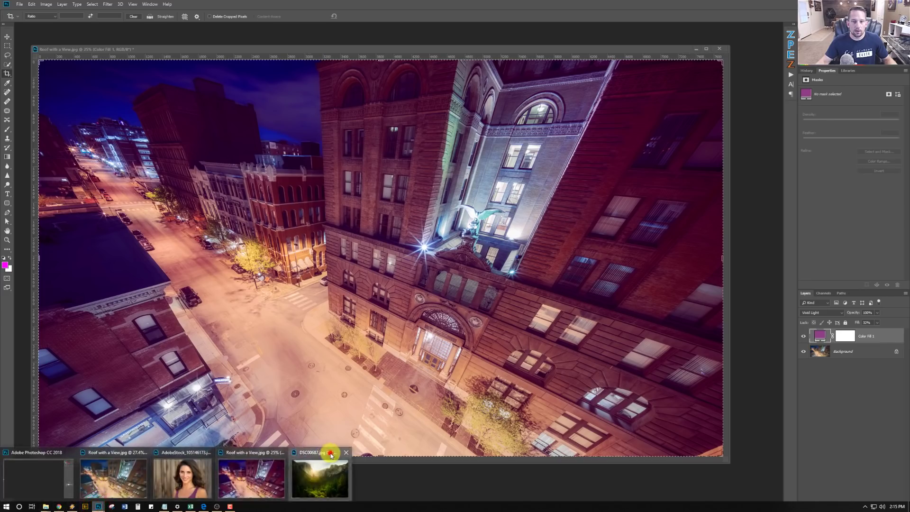
{"action": "left_click", "coordinate": [329, 452]}
{"action": "left_click", "coordinate": [686, 45]}
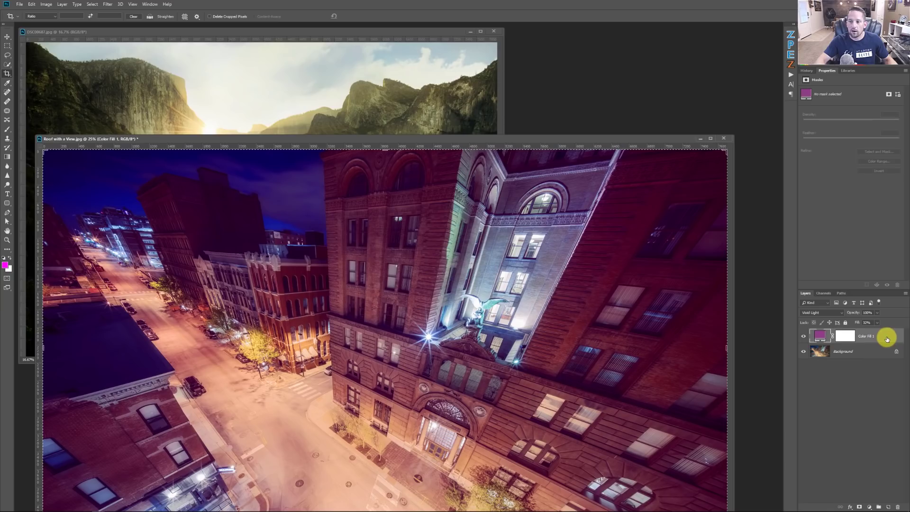
{"action": "left_click_drag", "start_coordinate": [886, 338], "coordinate": [400, 97]}
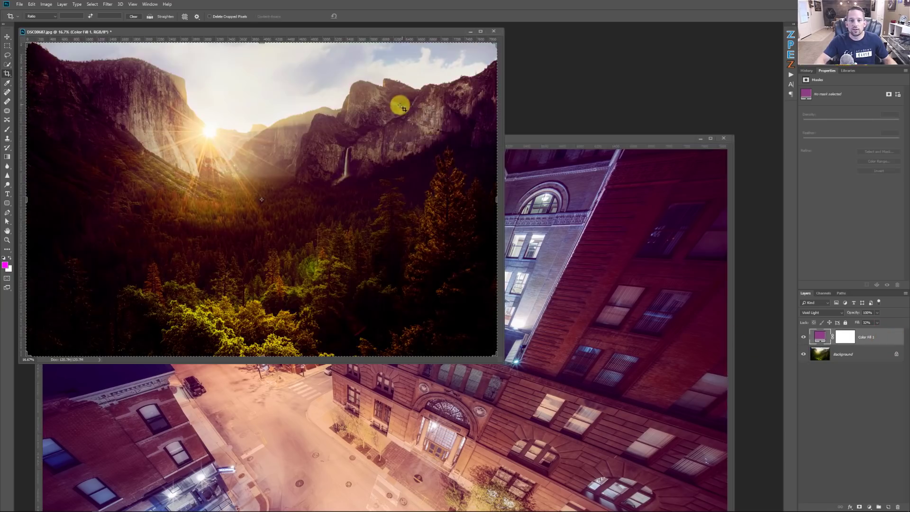
{"action": "left_click", "coordinate": [803, 338]}
{"action": "left_click", "coordinate": [803, 337]}
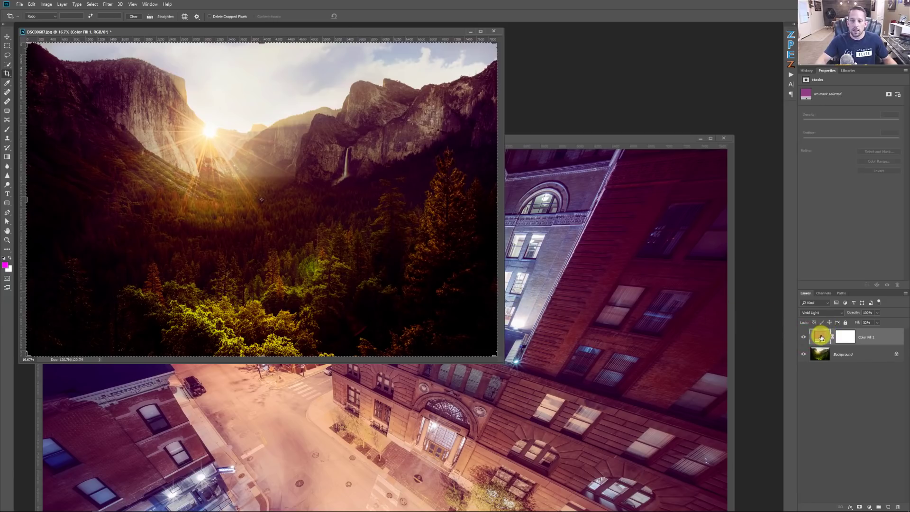
Try a lighter pink tint on the Yosemite photo, then discard the change
{"action": "double_click", "coordinate": [820, 340]}
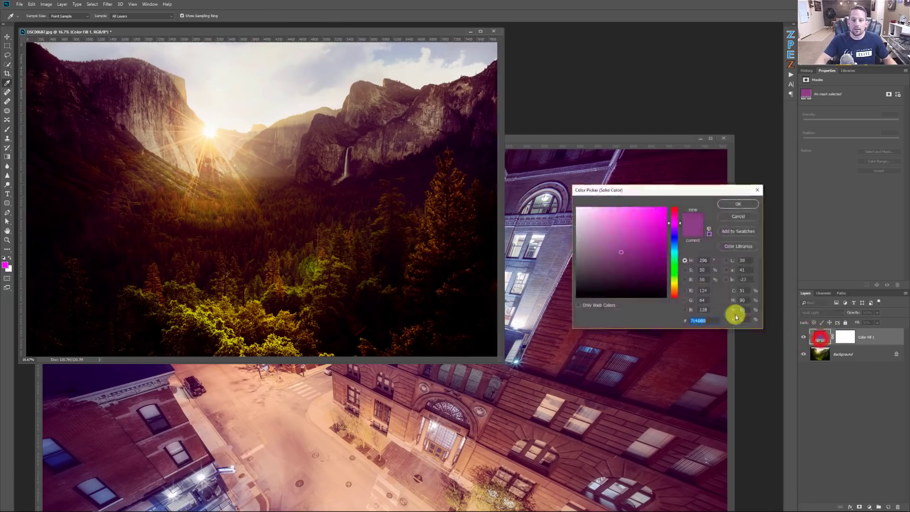
{"action": "left_click_drag", "start_coordinate": [622, 252], "coordinate": [622, 223]}
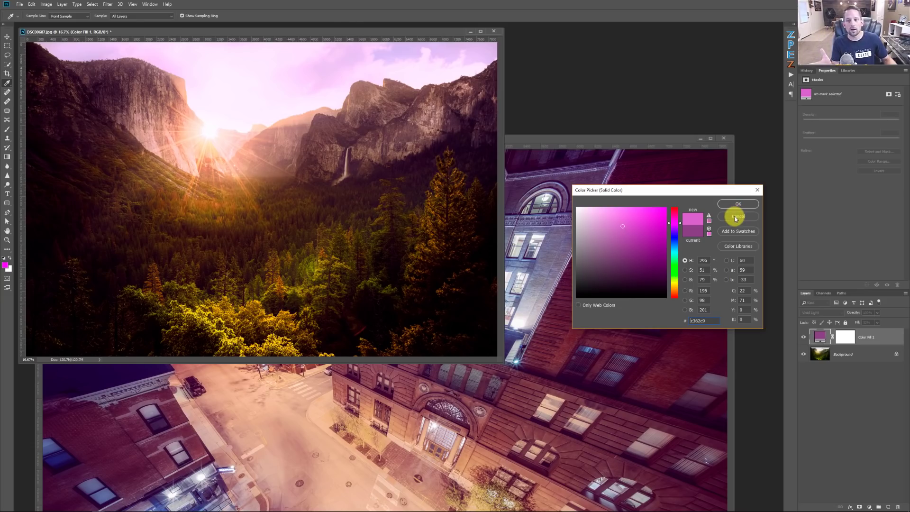
{"action": "left_click", "coordinate": [736, 217]}
Minimize the Yosemite photo, compare the roof photo's tint on and off, then position the portrait
{"action": "left_click", "coordinate": [471, 31]}
{"action": "key", "text": "c"}
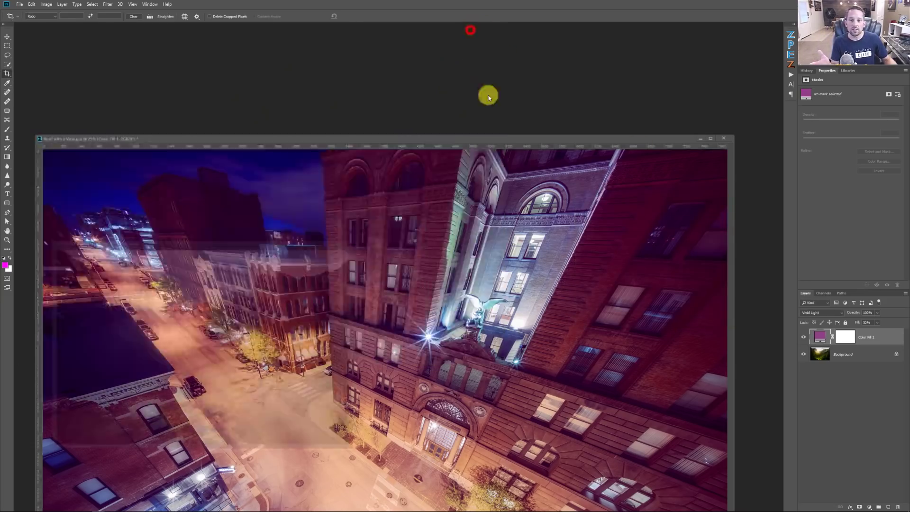
{"action": "left_click_drag", "start_coordinate": [500, 139], "coordinate": [495, 47]}
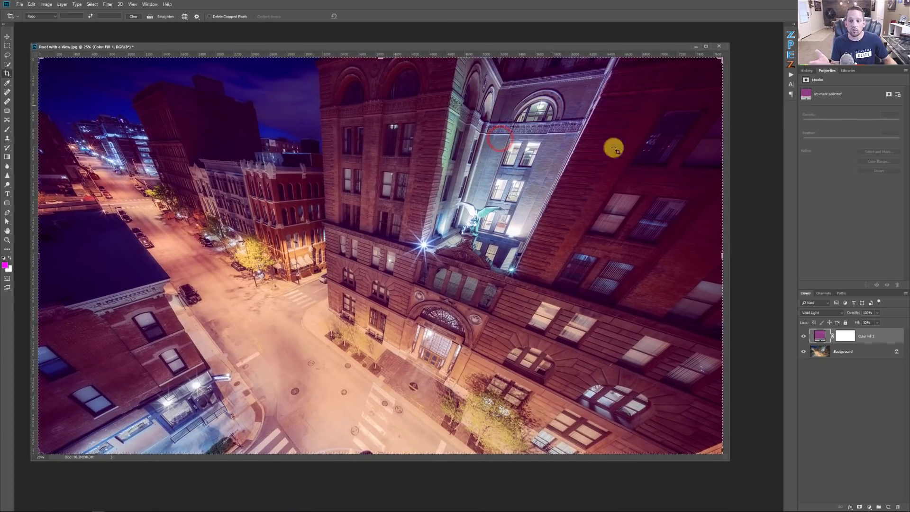
{"action": "left_click", "coordinate": [804, 338]}
{"action": "left_click", "coordinate": [803, 338]}
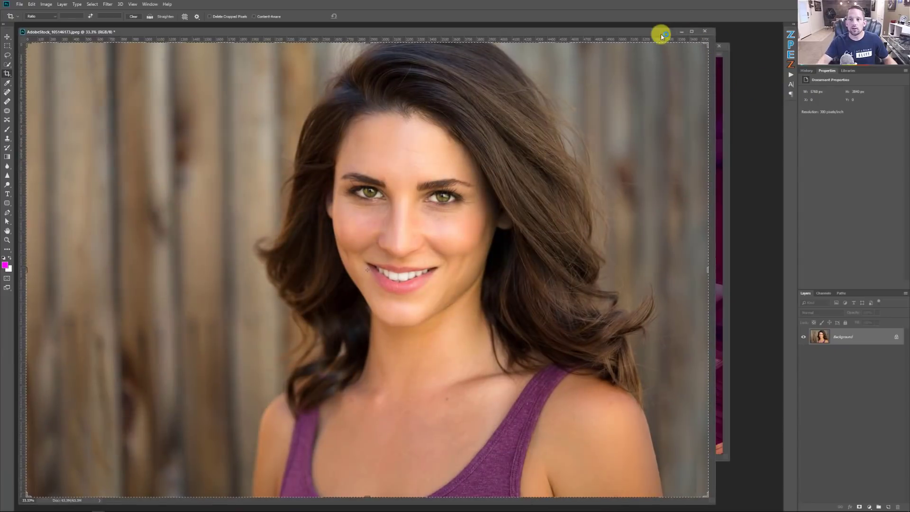
{"action": "left_click_drag", "start_coordinate": [661, 32], "coordinate": [670, 28]}
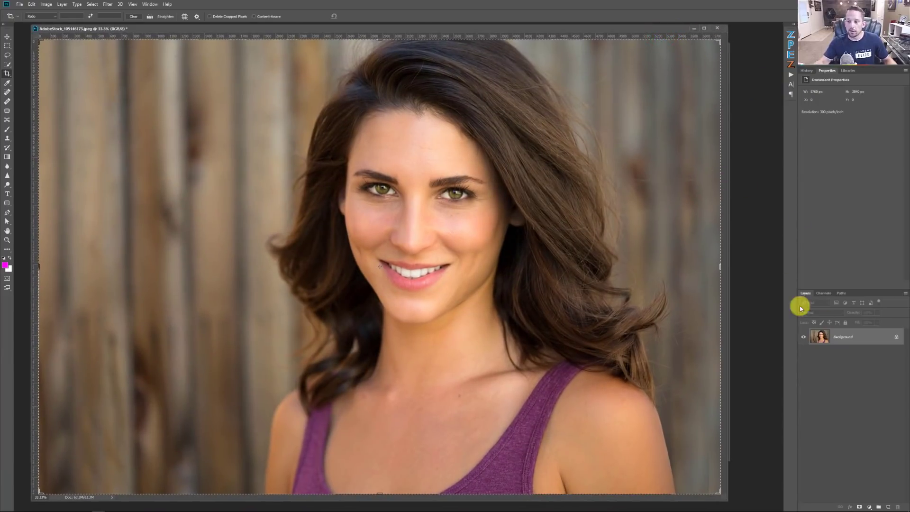
Add a magenta Solid Color fill layer over the wooden-fence portrait
{"action": "left_click", "coordinate": [870, 506]}
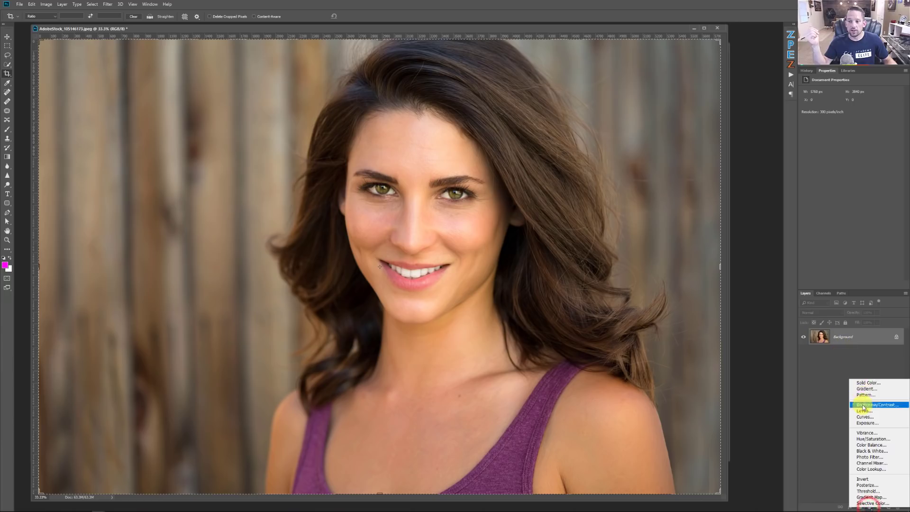
{"action": "left_click", "coordinate": [865, 382]}
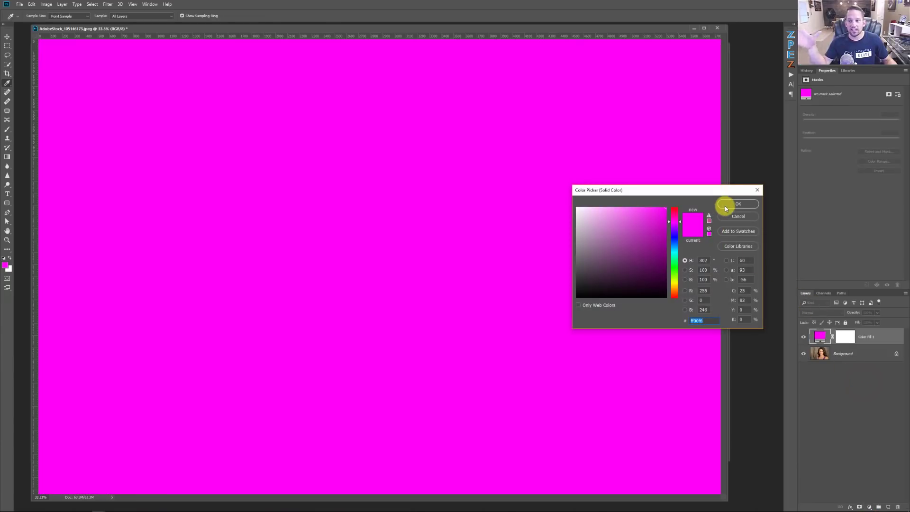
{"action": "left_click", "coordinate": [724, 205]}
{"action": "key", "text": "c"}
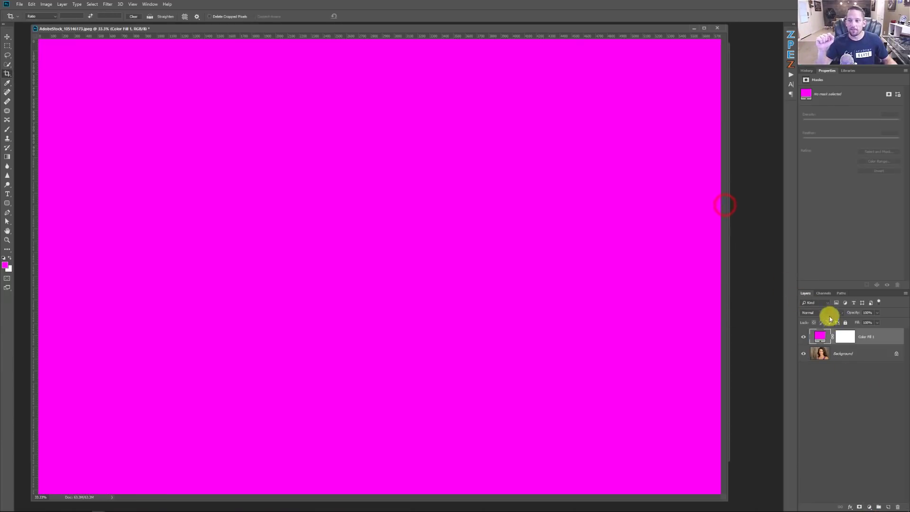
Blend Color Fill 1 in Vivid Light and lower its Fill to soften the tint
{"action": "left_click", "coordinate": [842, 312]}
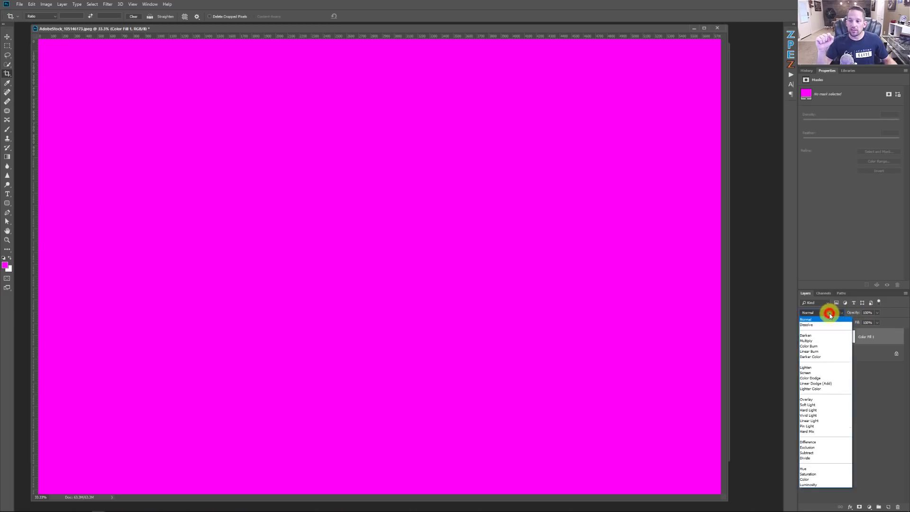
{"action": "left_click", "coordinate": [820, 415]}
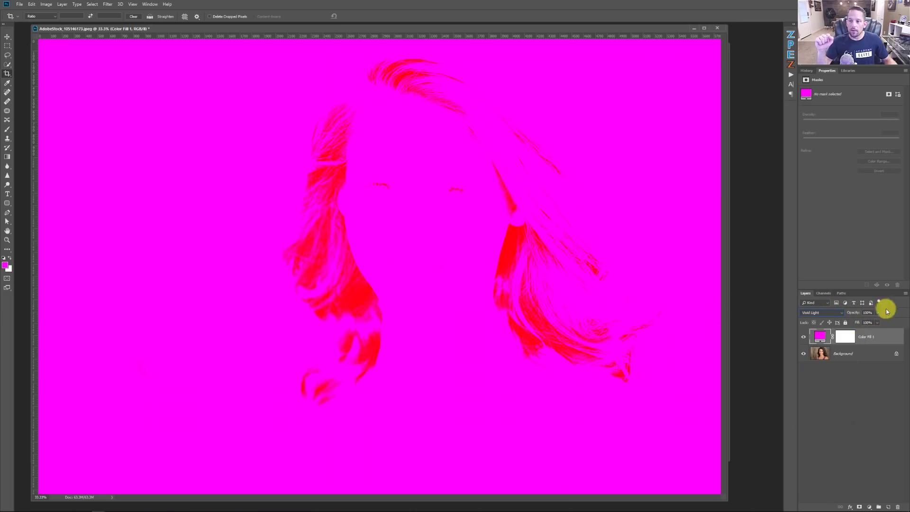
{"action": "left_click_drag", "start_coordinate": [877, 322], "coordinate": [847, 334]}
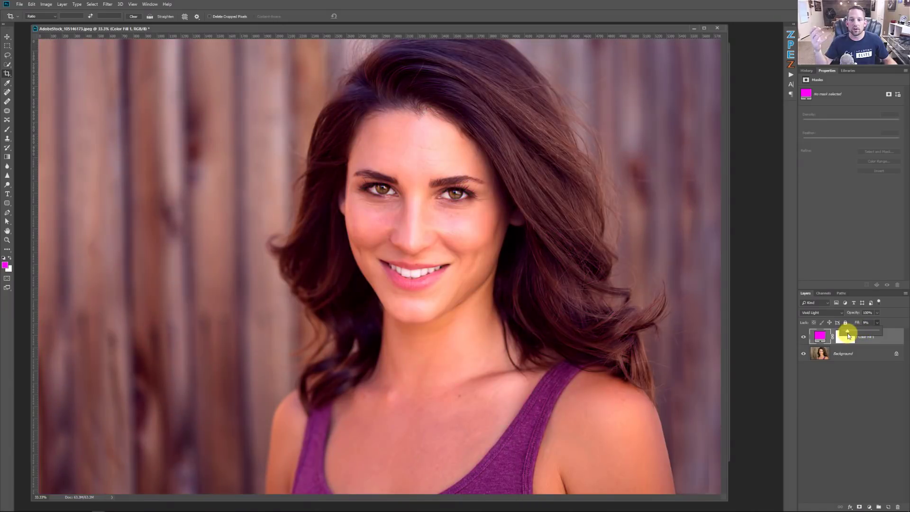
{"action": "left_click_drag", "start_coordinate": [848, 335], "coordinate": [851, 329]}
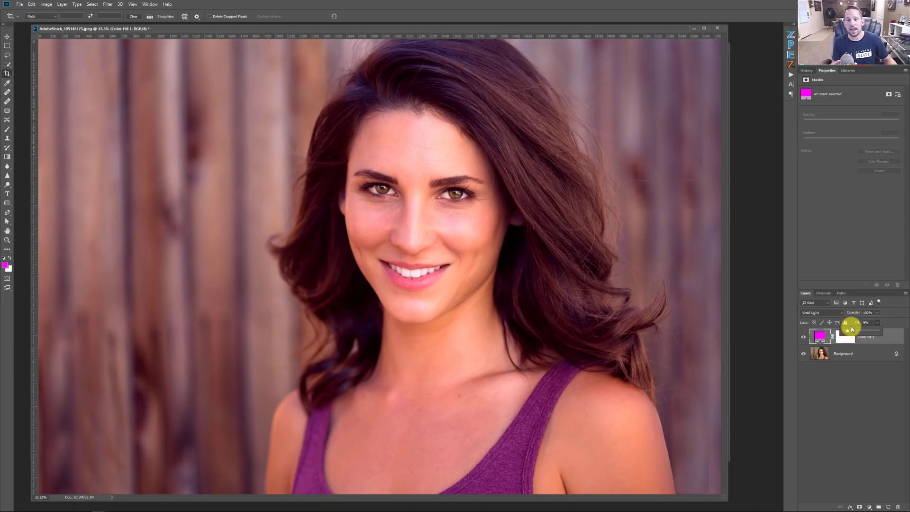
{"action": "mouse_move", "coordinate": [852, 329]}
{"action": "left_mouse_down"}
{"action": "mouse_move", "coordinate": [849, 336]}
{"action": "mouse_move", "coordinate": [856, 331]}
{"action": "left_mouse_up"}
Try a blue tint for the fill colour, then keep magenta
{"action": "double_click", "coordinate": [818, 337]}
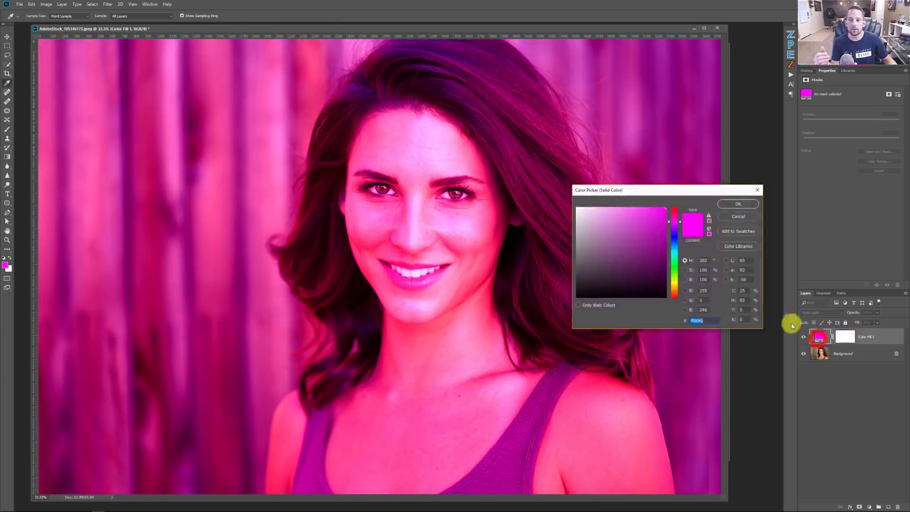
{"action": "left_click_drag", "start_coordinate": [678, 238], "coordinate": [678, 244]}
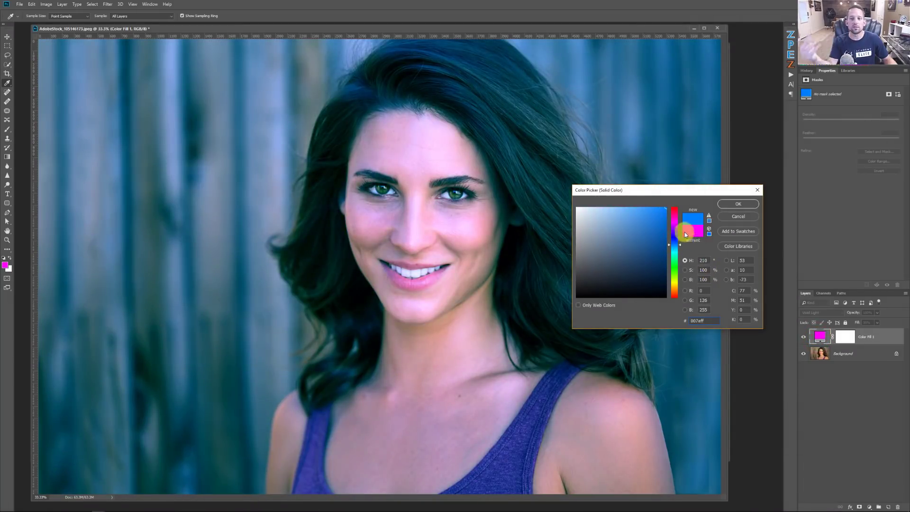
{"action": "left_click", "coordinate": [678, 222]}
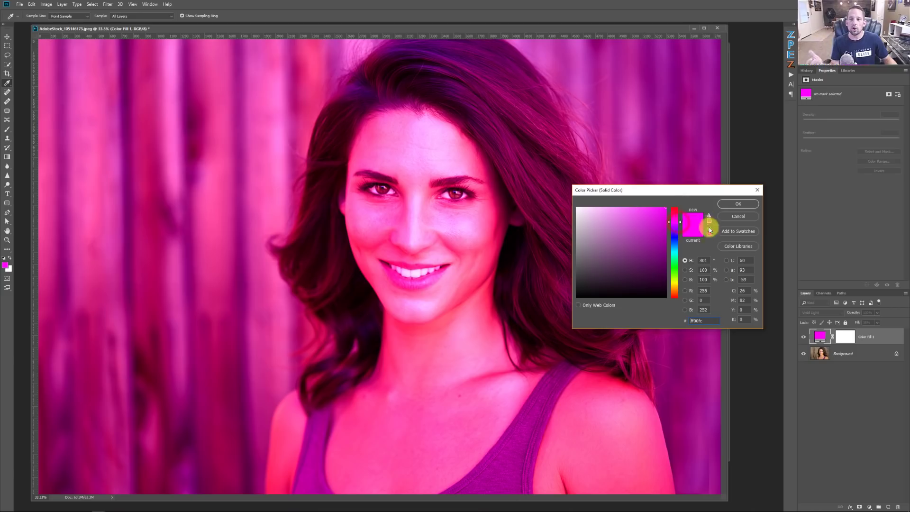
{"action": "left_click", "coordinate": [747, 204]}
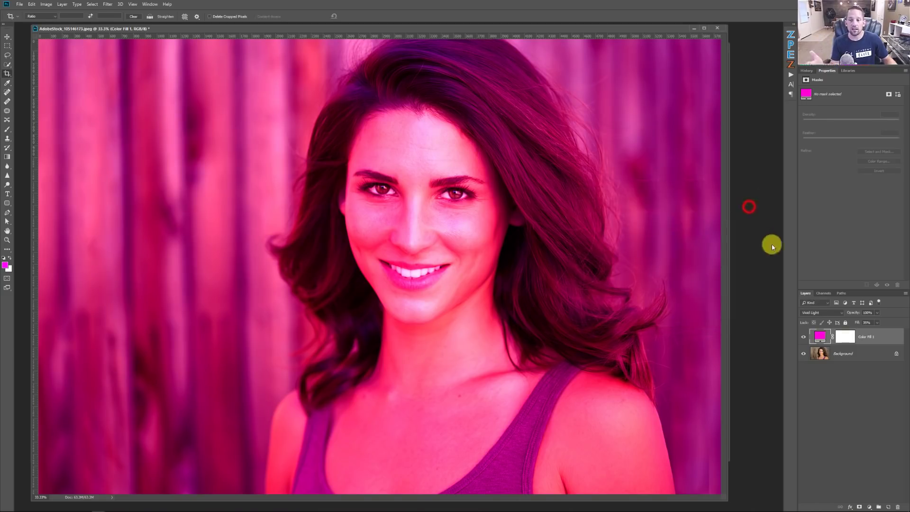
Set Color Fill 1's Fill to 15% for a subtle pink-violet wash
{"action": "left_click", "coordinate": [877, 323]}
{"action": "left_click_drag", "start_coordinate": [876, 333], "coordinate": [873, 333]}
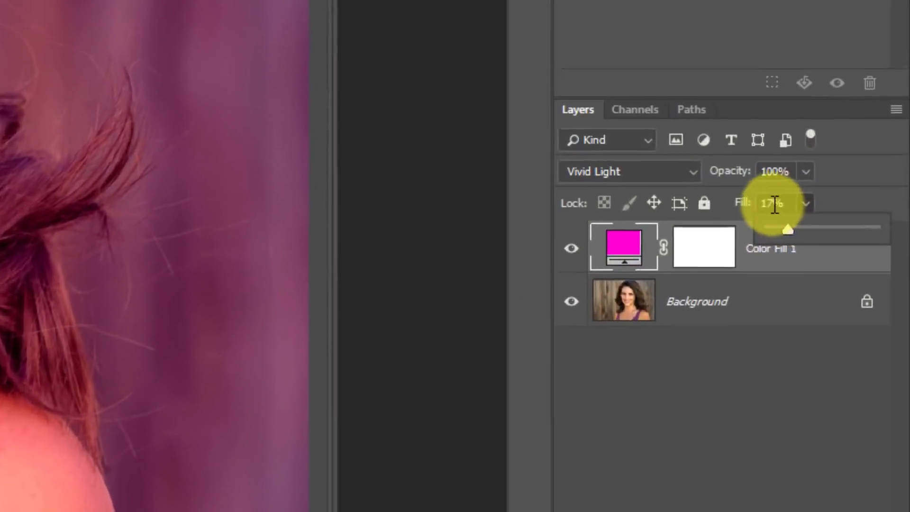
{"action": "left_click", "coordinate": [867, 323]}
{"action": "key", "text": "BackSpace"}
{"action": "type", "text": "5"}
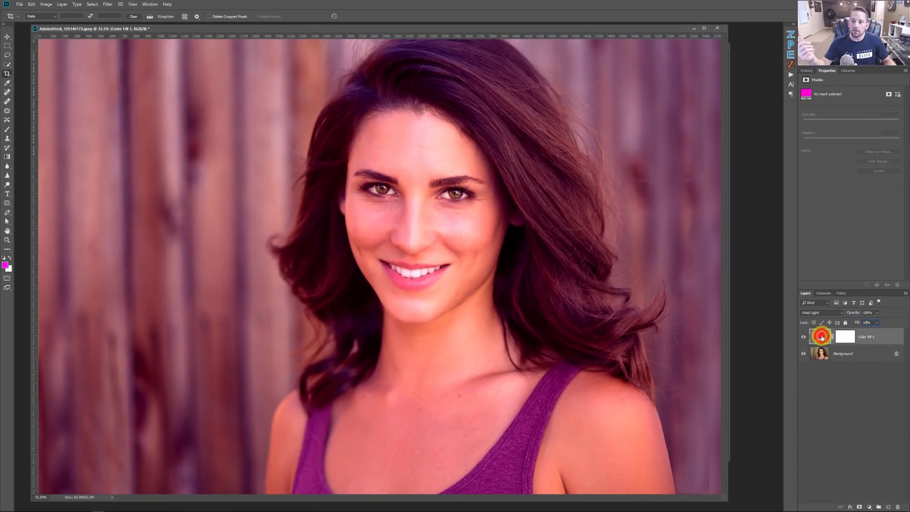
Sample the dark plum 6a1155 from the tank top as the fill colour and compare on/off
{"action": "double_click", "coordinate": [821, 336]}
{"action": "mouse_move", "coordinate": [676, 218]}
{"action": "left_mouse_down"}
{"action": "mouse_move", "coordinate": [676, 289]}
{"action": "mouse_move", "coordinate": [676, 224]}
{"action": "left_mouse_up"}
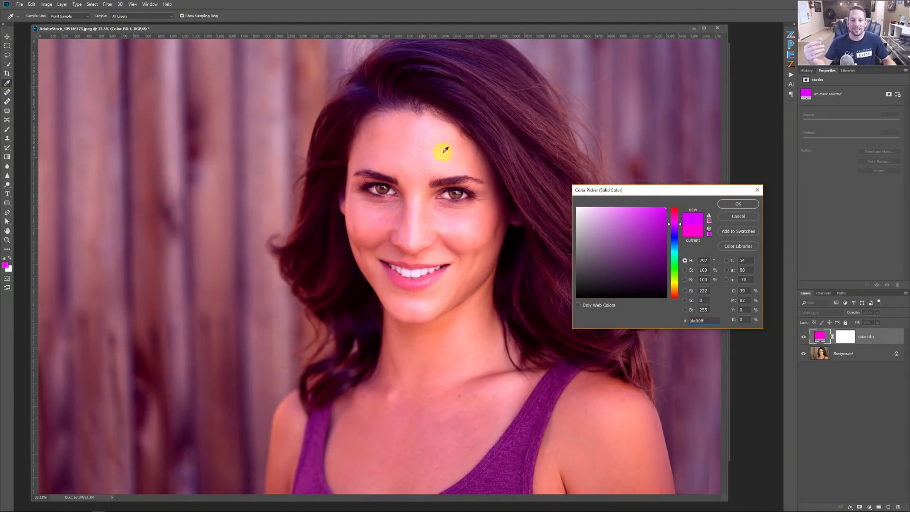
{"action": "left_click", "coordinate": [525, 430]}
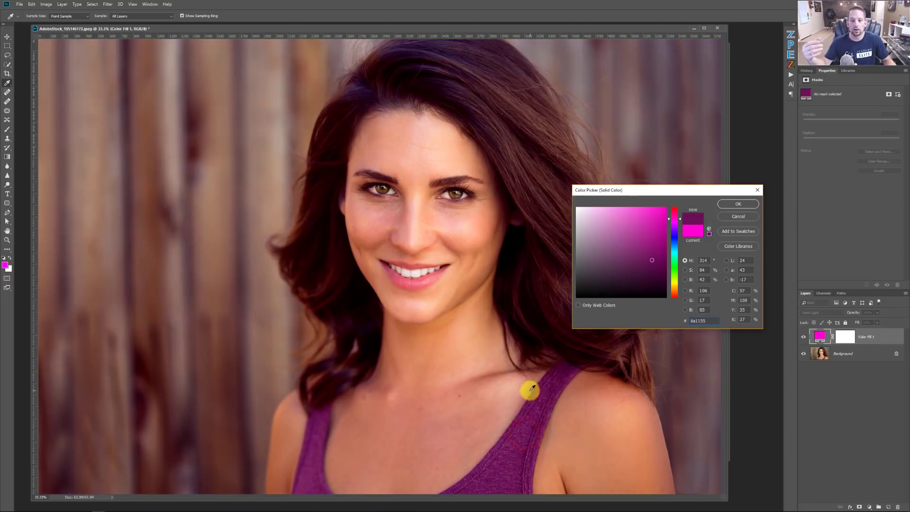
{"action": "left_click", "coordinate": [736, 205]}
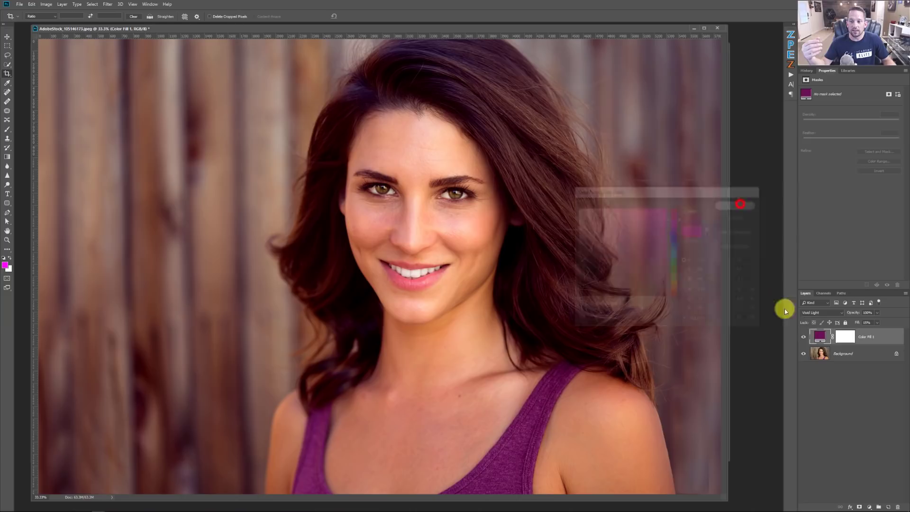
{"action": "left_click", "coordinate": [803, 337]}
{"action": "left_click", "coordinate": [803, 337]}
{"action": "left_click", "coordinate": [803, 337]}
{"action": "left_click", "coordinate": [804, 337]}
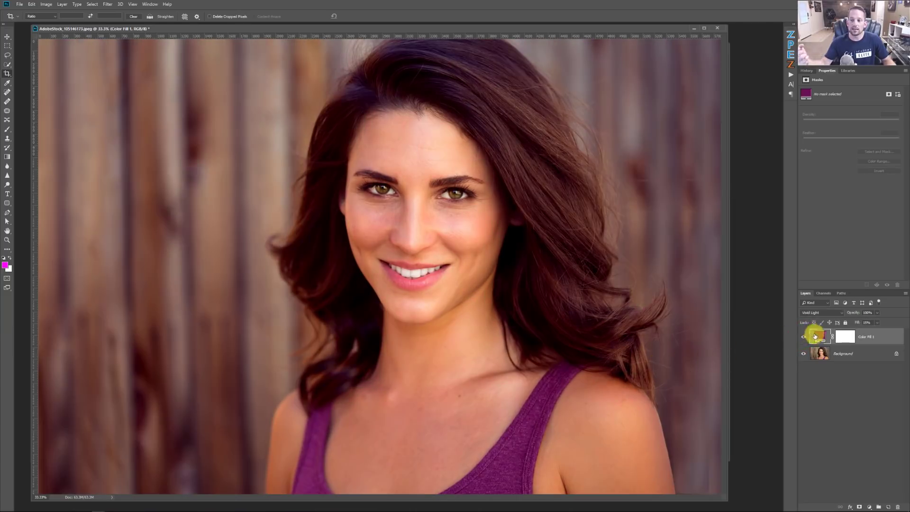
Try the model's eye colour for the fill, cancel it to keep the plum, and compare
{"action": "double_click", "coordinate": [820, 337]}
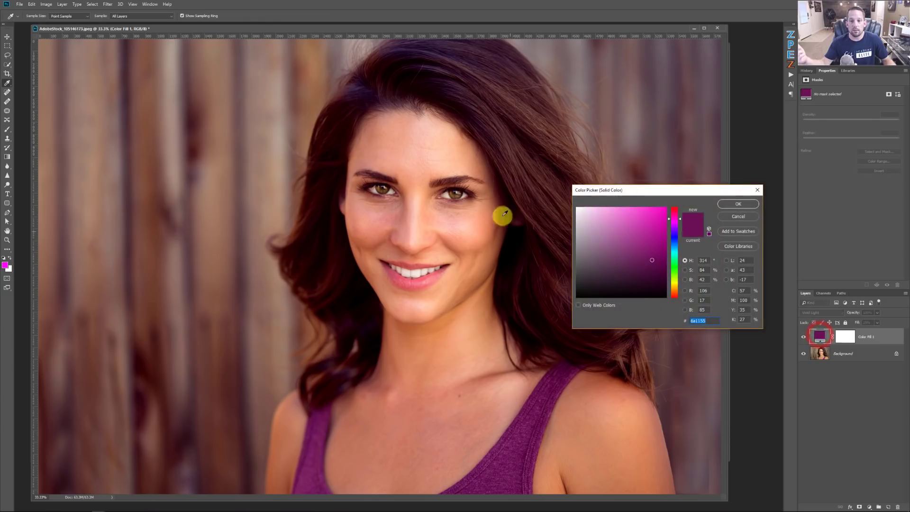
{"action": "left_click", "coordinate": [456, 195]}
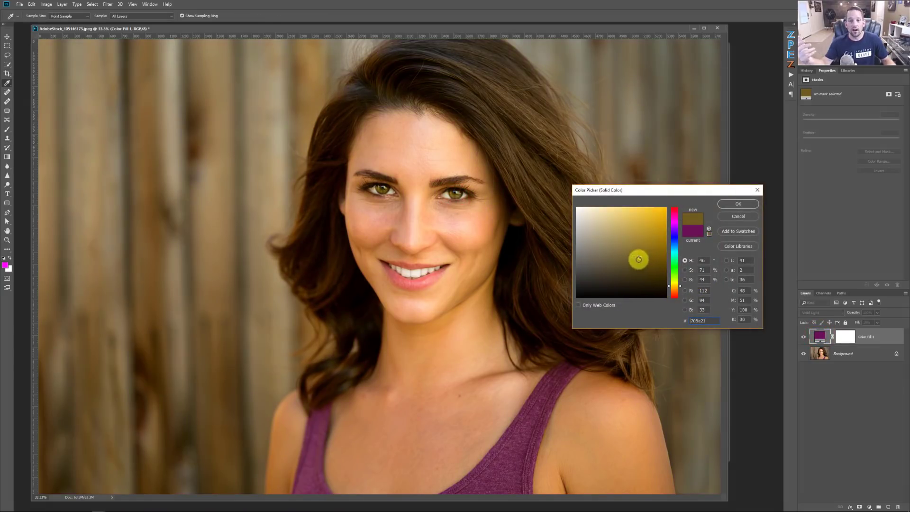
{"action": "left_click_drag", "start_coordinate": [638, 258], "coordinate": [619, 238]}
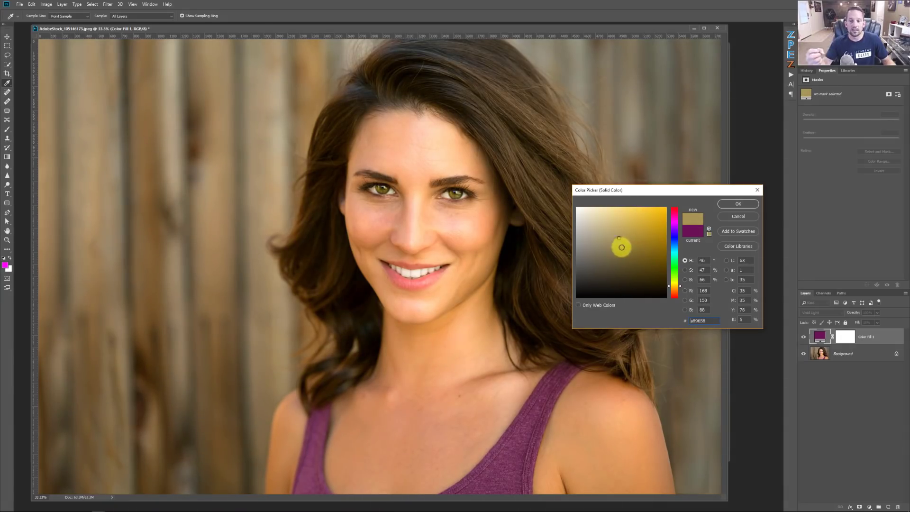
{"action": "left_click", "coordinate": [731, 218]}
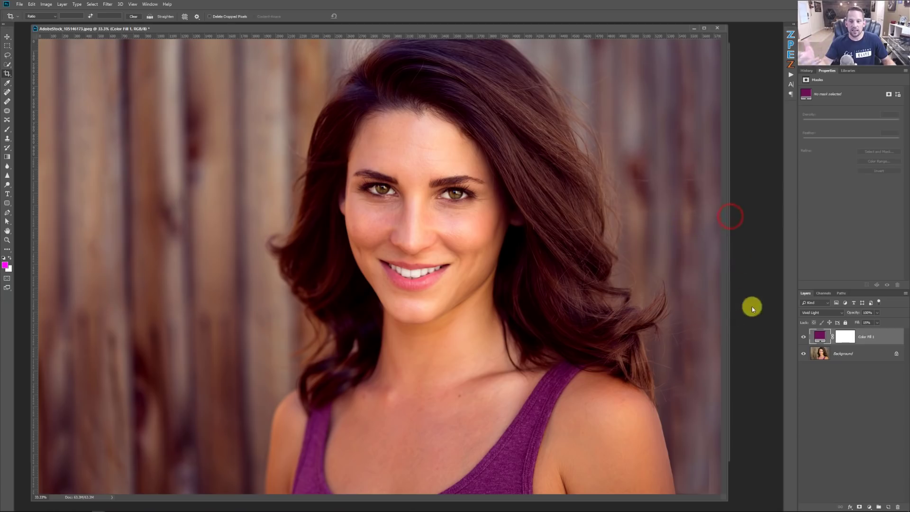
{"action": "left_click", "coordinate": [803, 337]}
{"action": "left_click", "coordinate": [803, 337]}
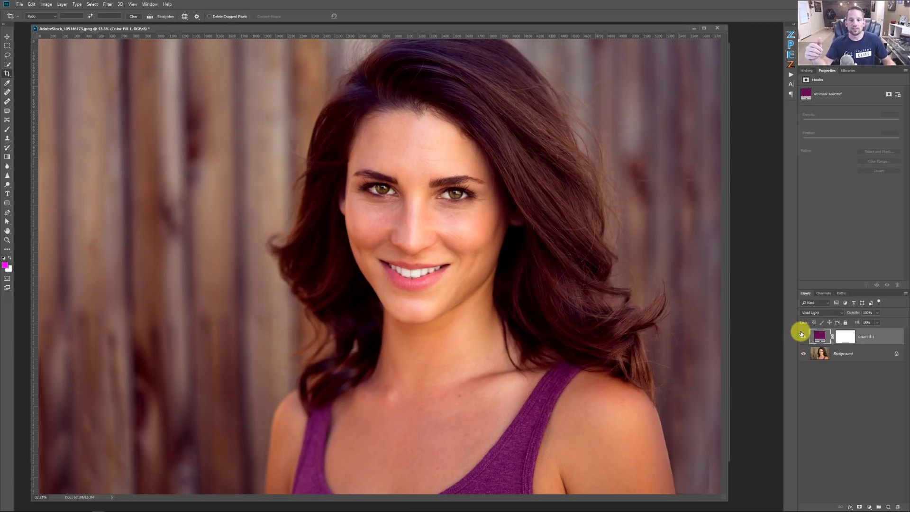
Drag Color Fill 1's Underlying Layer black Blend If slider to 38 to spare the darkest tones
{"action": "double_click", "coordinate": [895, 339]}
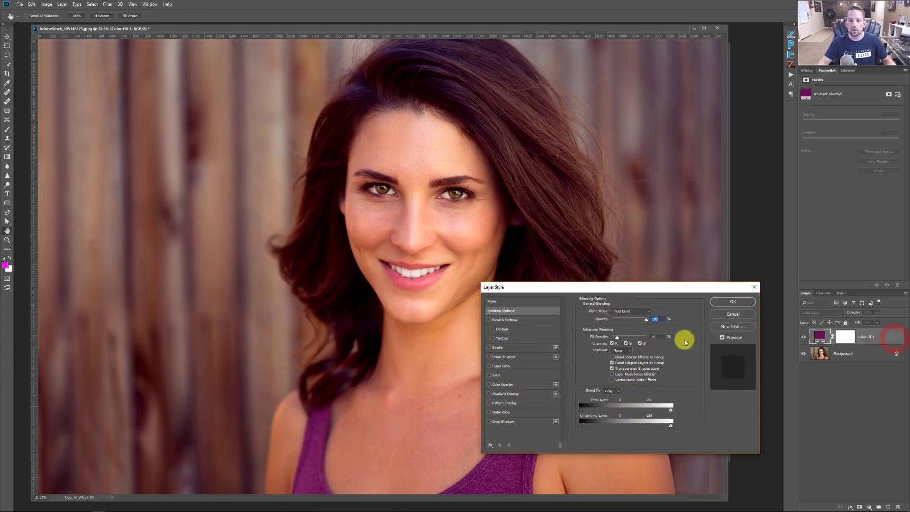
{"action": "left_click_drag", "start_coordinate": [627, 296], "coordinate": [189, 117]}
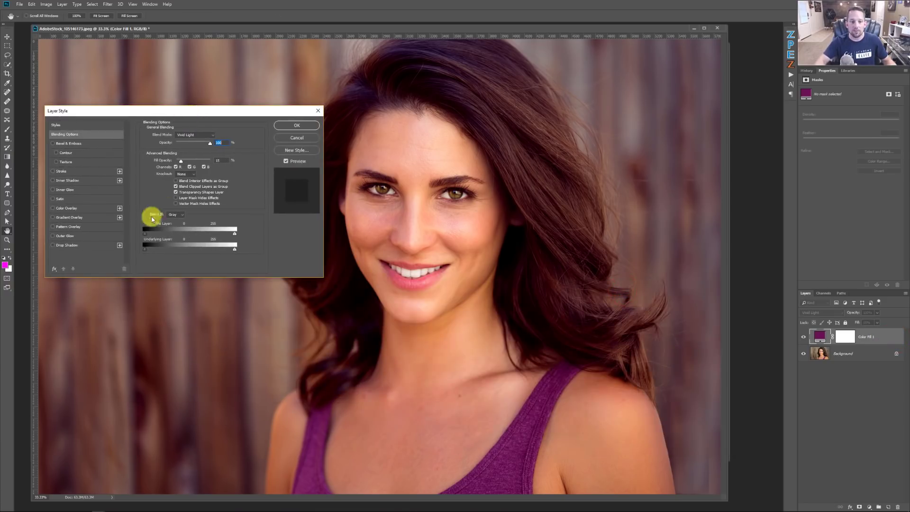
{"action": "left_click_drag", "start_coordinate": [145, 249], "coordinate": [174, 252]}
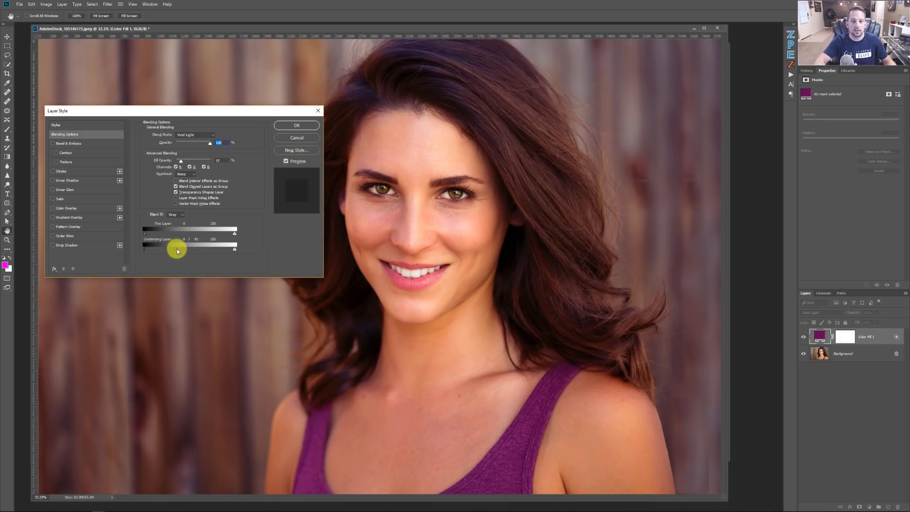
Apply the Blend If setting and compare the portrait with and without the plum tint
{"action": "left_click", "coordinate": [295, 127]}
{"action": "key", "text": "c"}
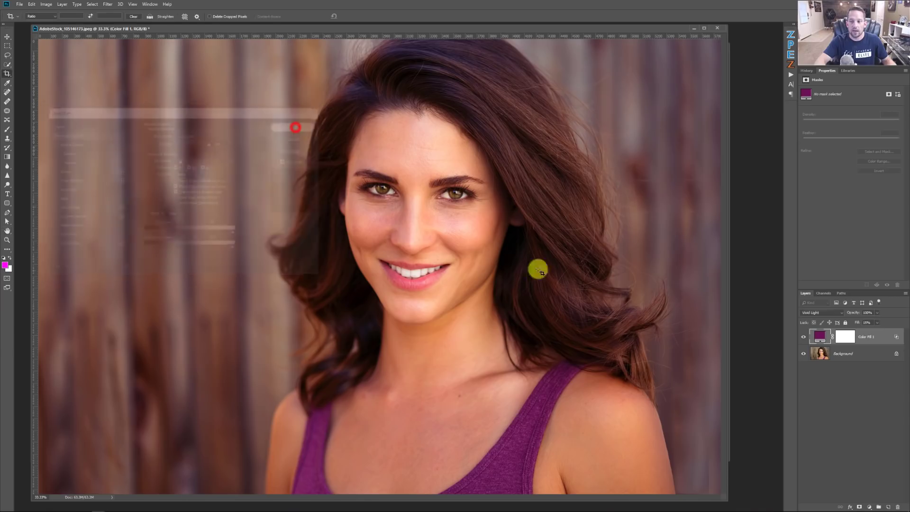
{"action": "left_click", "coordinate": [803, 336]}
{"action": "left_click", "coordinate": [803, 336]}
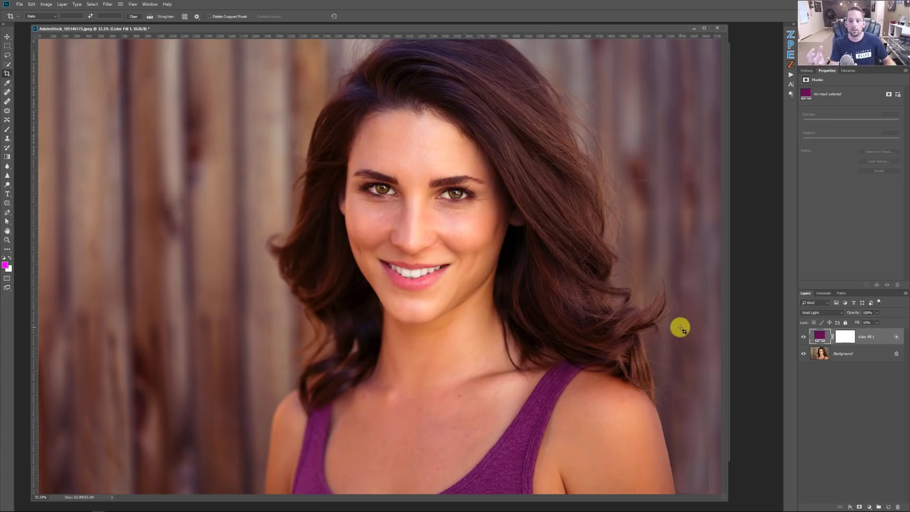
Paint black on Color Fill 1's mask with an eye-sized brush over the eyes
{"action": "left_click", "coordinate": [847, 337]}
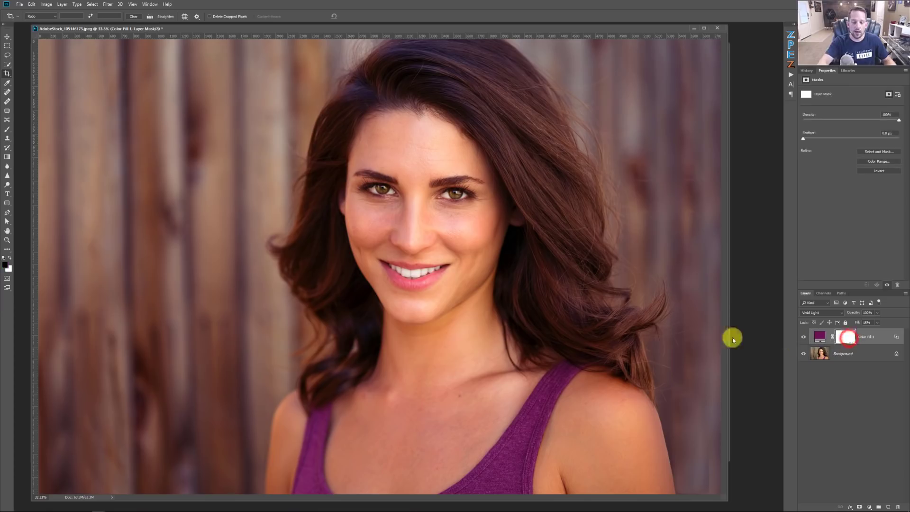
{"action": "key", "text": "b"}
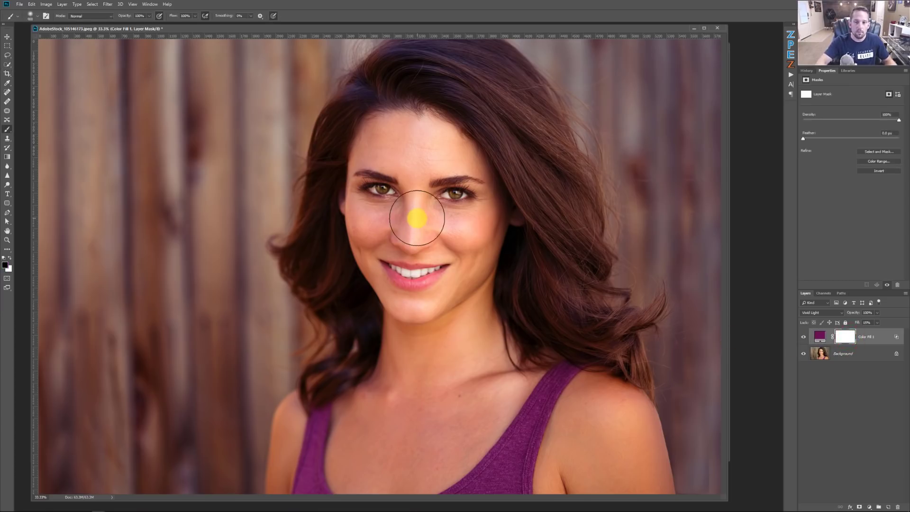
{"action": "key", "text": "bracketleft"}
{"action": "key", "text": "bracketleft"}
{"action": "key", "text": "bracketleft"}
{"action": "key", "text": "bracketleft"}
{"action": "key", "text": "bracketleft"}
{"action": "key", "text": "bracketleft"}
{"action": "key", "text": "bracketleft"}
{"action": "key", "text": "bracketleft"}
{"action": "key", "text": "bracketleft"}
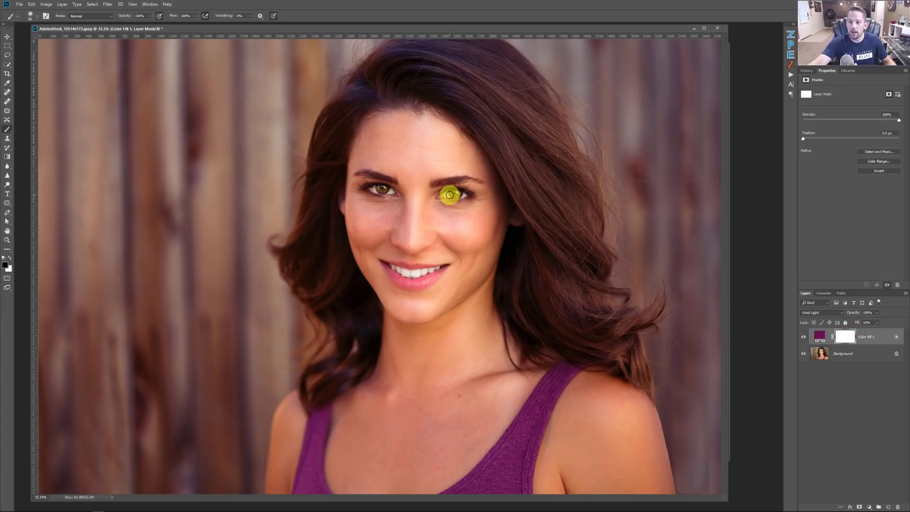
{"action": "key", "text": "bracketleft"}
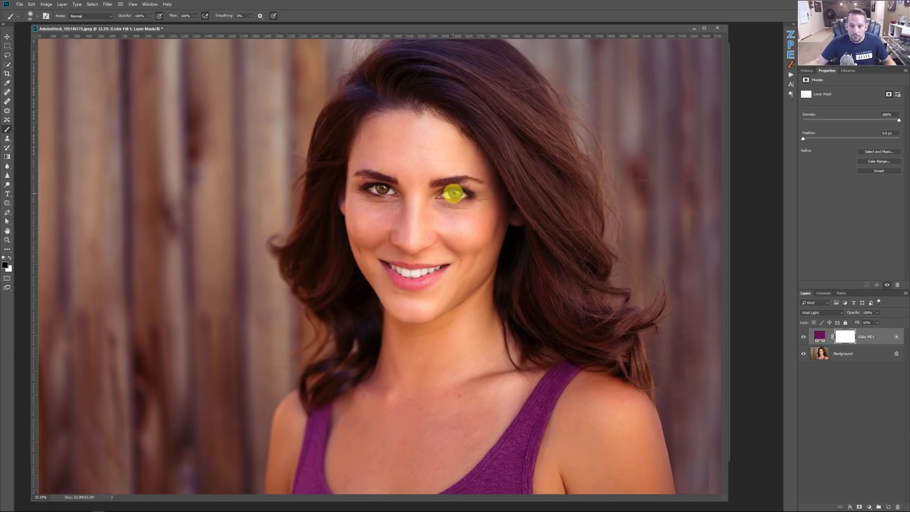
{"action": "mouse_move", "coordinate": [453, 193]}
{"action": "left_mouse_down"}
{"action": "mouse_move", "coordinate": [398, 201]}
{"action": "mouse_move", "coordinate": [377, 188]}
{"action": "left_mouse_up"}
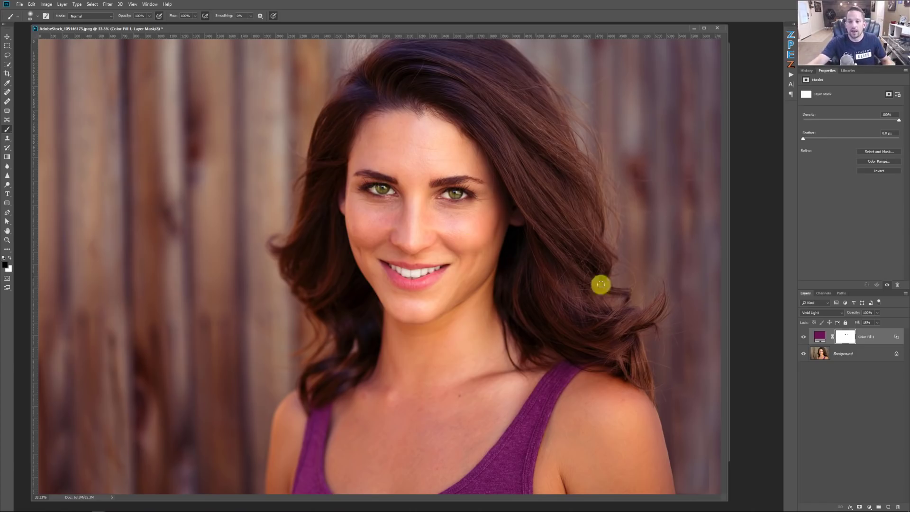
Lower Color Fill 1's opacity to about 79% and reopen its plum fill colour (R 106, G 17, B 65)
{"action": "left_click", "coordinate": [803, 336]}
{"action": "left_click", "coordinate": [803, 336]}
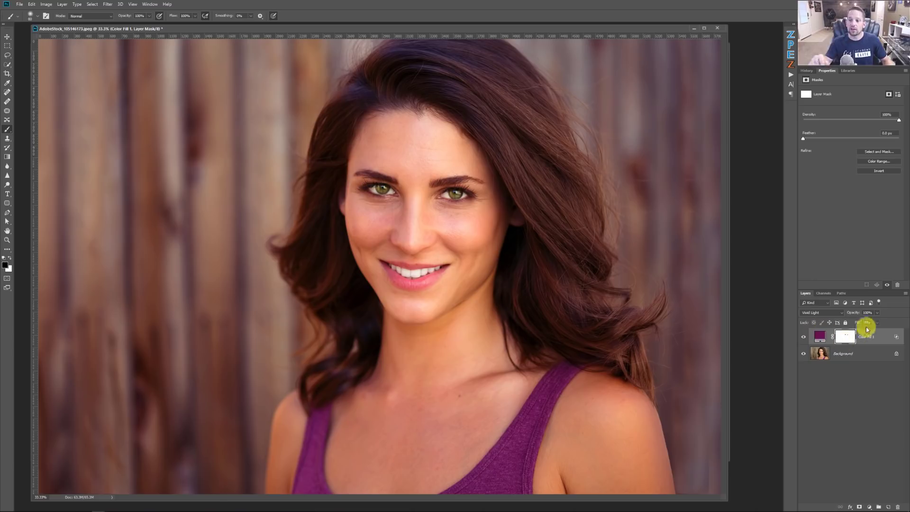
{"action": "left_click", "coordinate": [876, 313]}
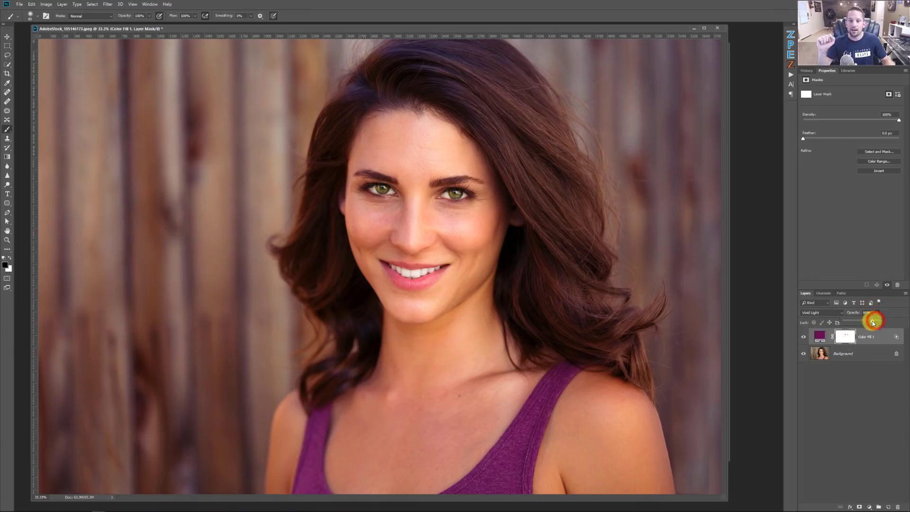
{"action": "left_click_drag", "start_coordinate": [874, 321], "coordinate": [869, 321]}
{"action": "left_click", "coordinate": [803, 336]}
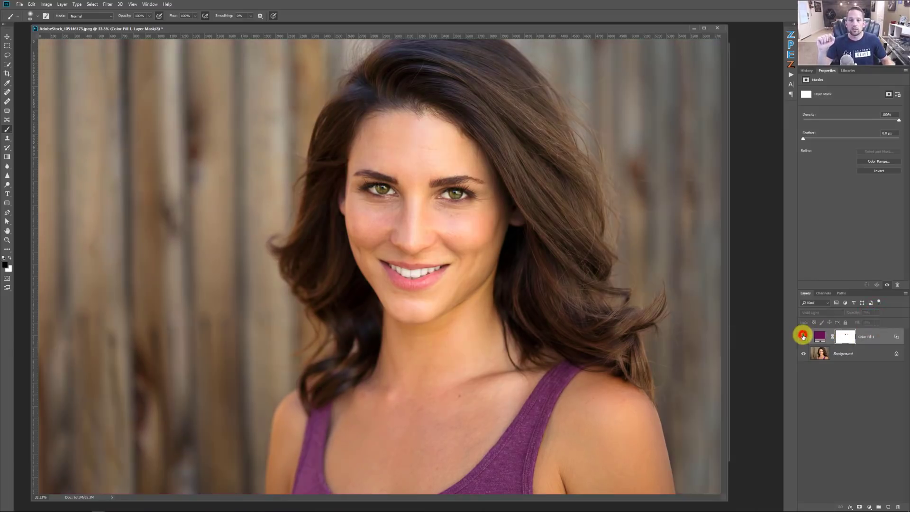
{"action": "left_click", "coordinate": [803, 336]}
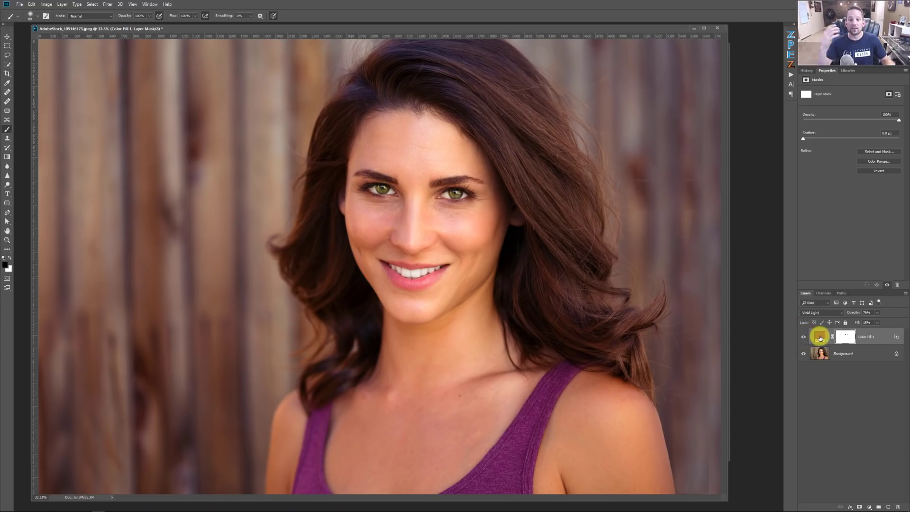
{"action": "double_click", "coordinate": [820, 338]}
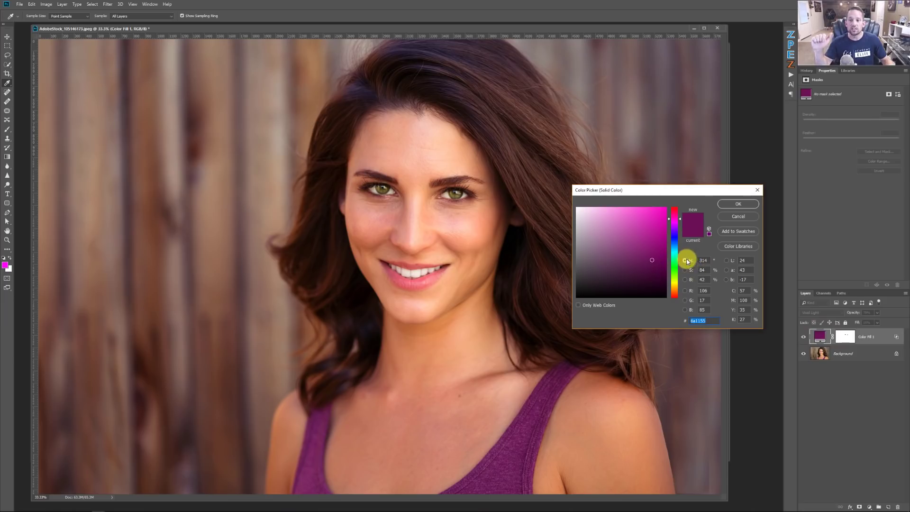
Preview a blue hue, then cancel the Color Picker to keep the plum fill colour
{"action": "mouse_move", "coordinate": [680, 218]}
{"action": "left_mouse_down"}
{"action": "mouse_move", "coordinate": [681, 296]}
{"action": "mouse_move", "coordinate": [678, 226]}
{"action": "left_mouse_up"}
{"action": "left_click", "coordinate": [736, 204]}
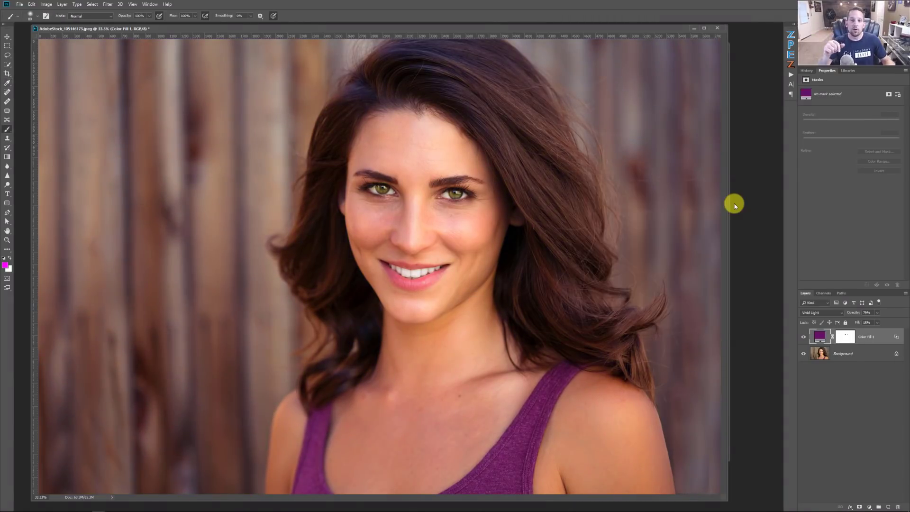